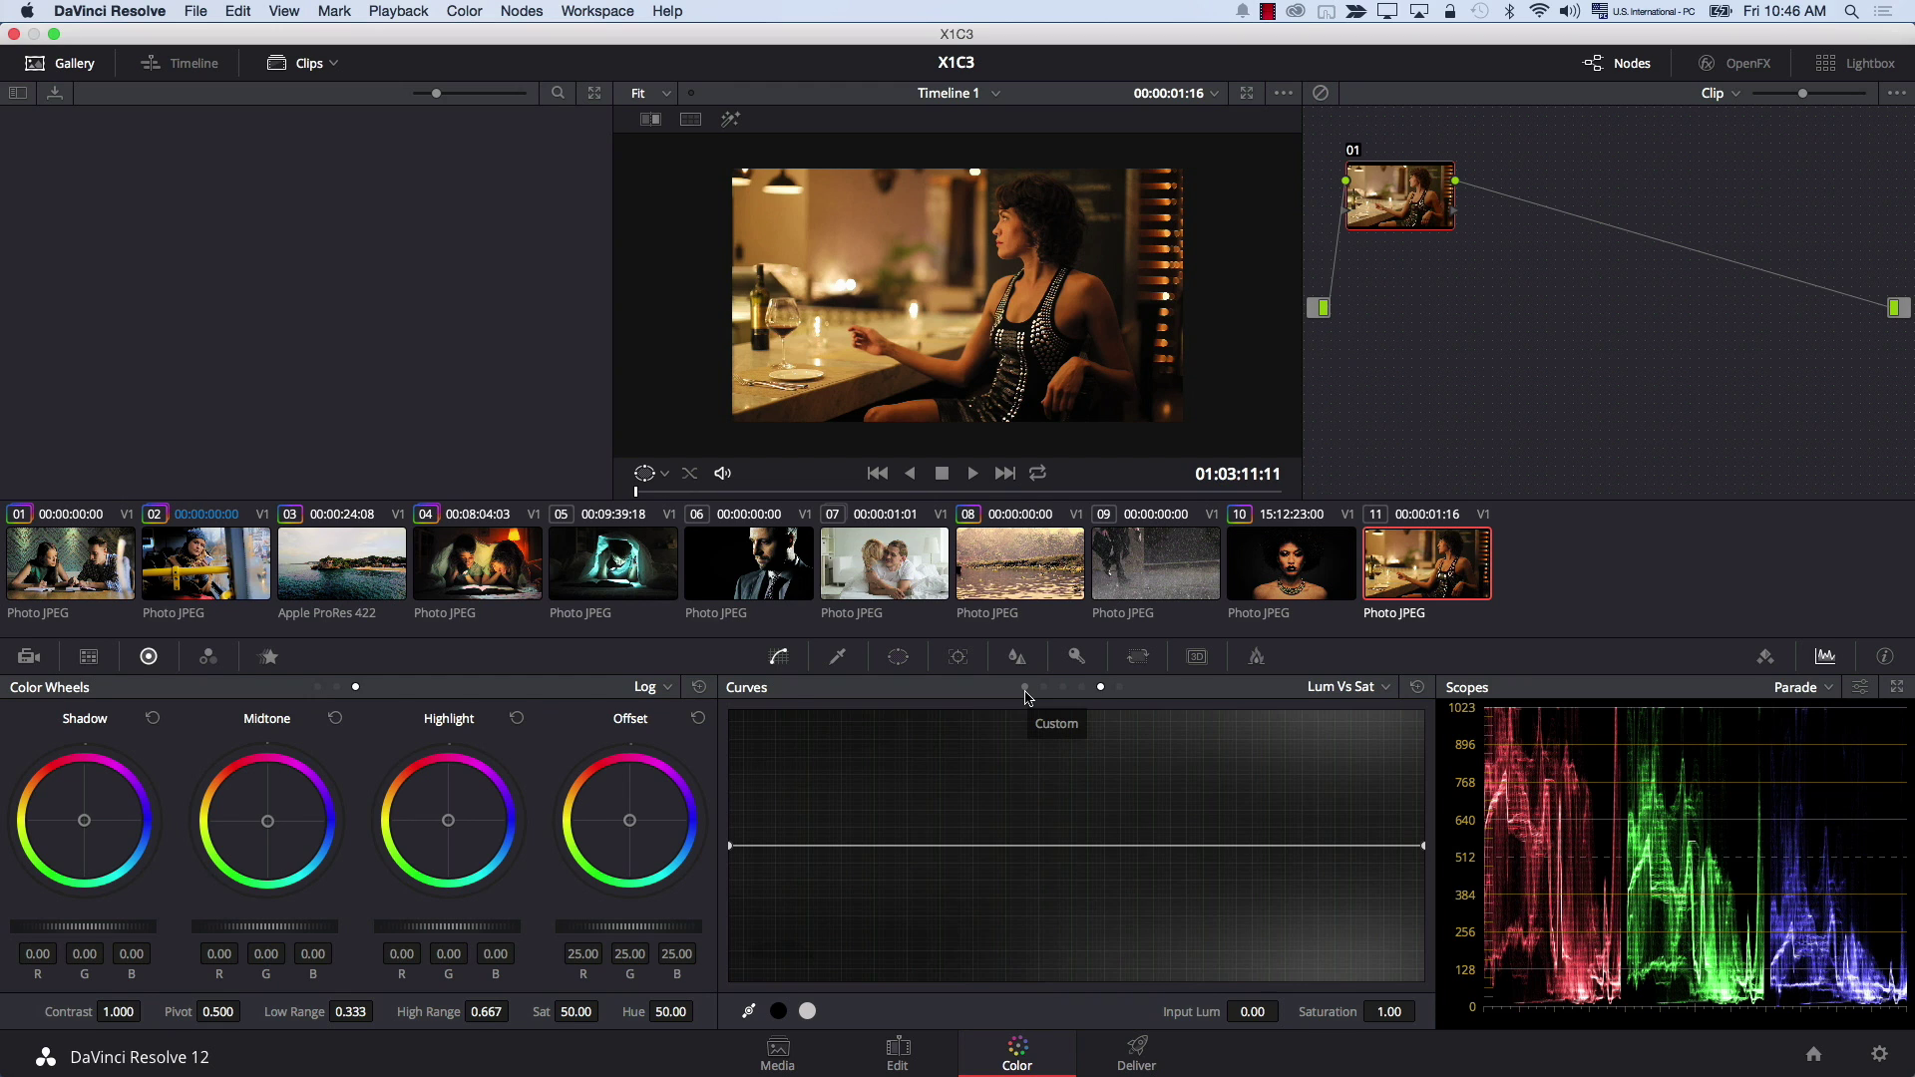
Switch Curves to Custom and place midtone control points on the RGB curves.
left_click(1025, 692)
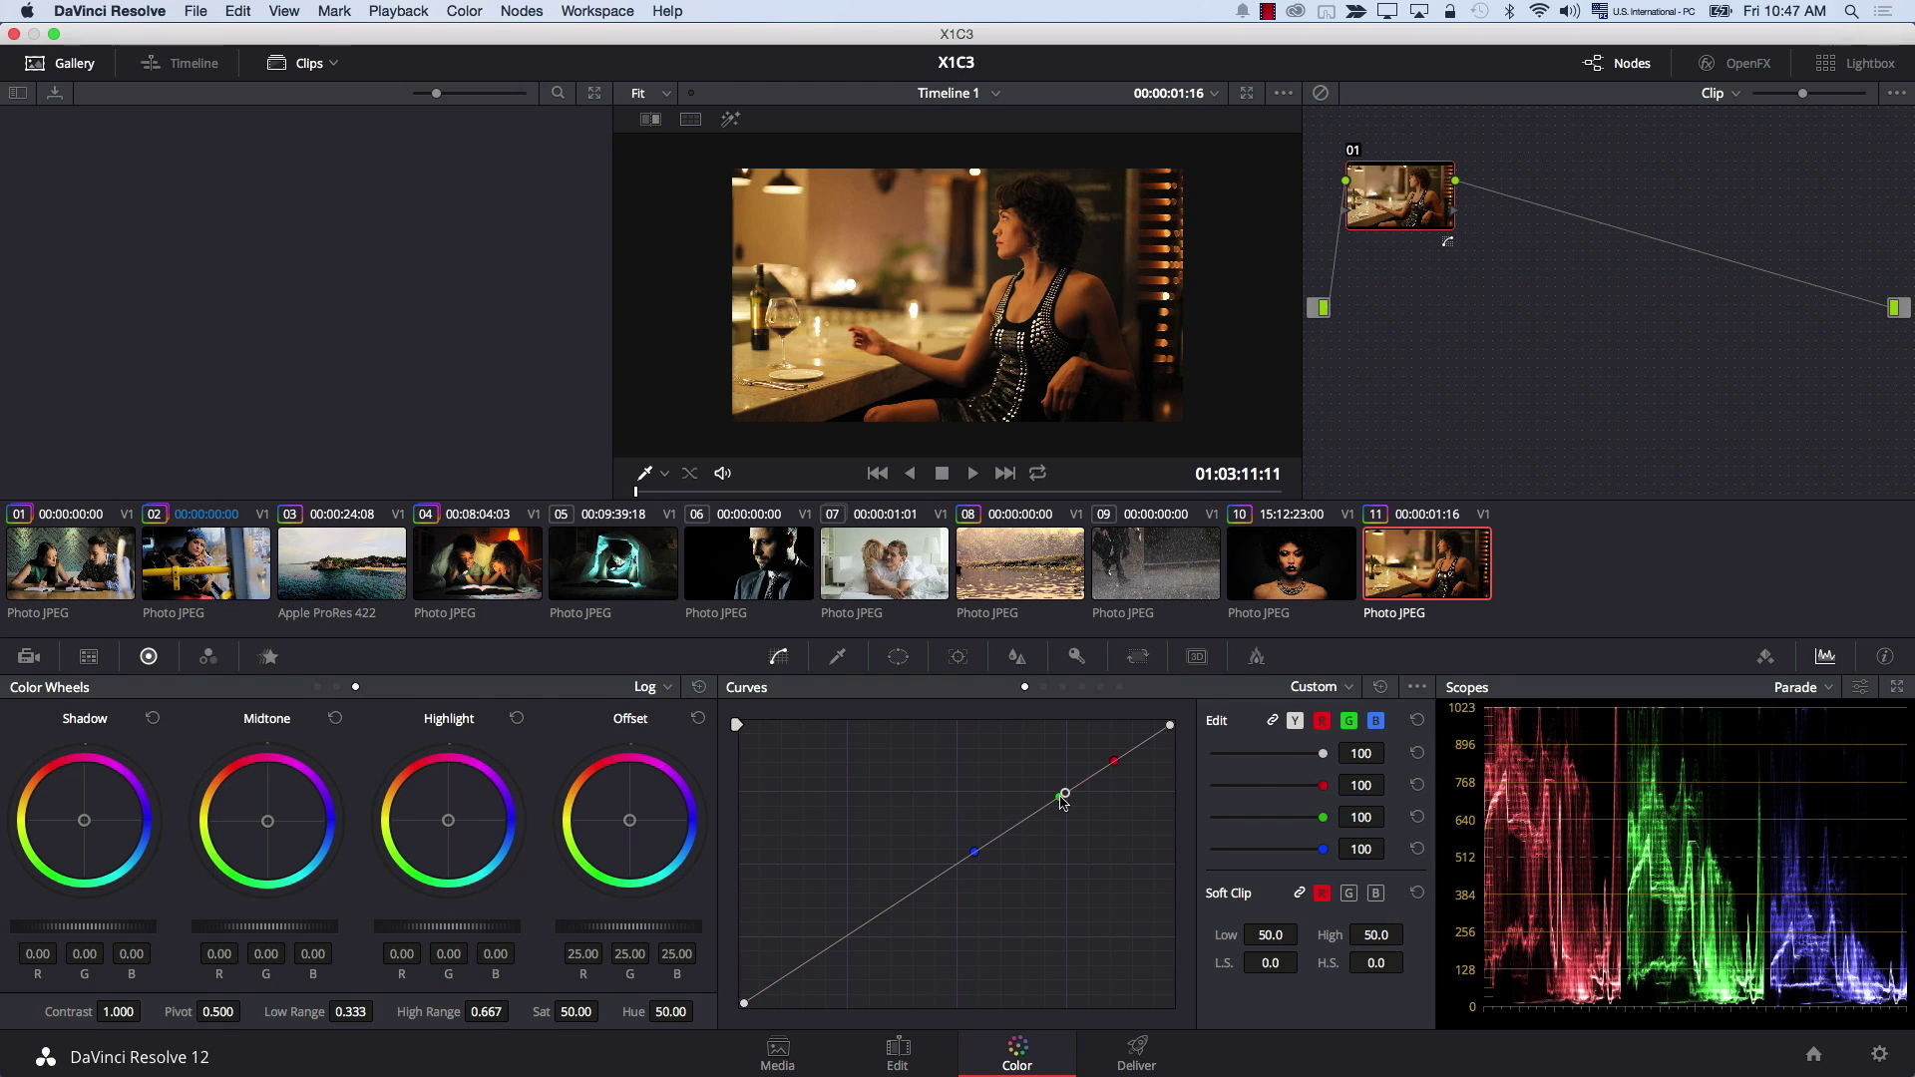
left_click(1062, 796)
key("super+z")
left_click(1274, 721)
Work on the channels separately, pulling the red midtone down and lifting the blue curve to cool the shot.
left_click(1323, 728)
left_click(1348, 721)
left_click(1063, 797)
left_click_drag(1114, 768, 1117, 793)
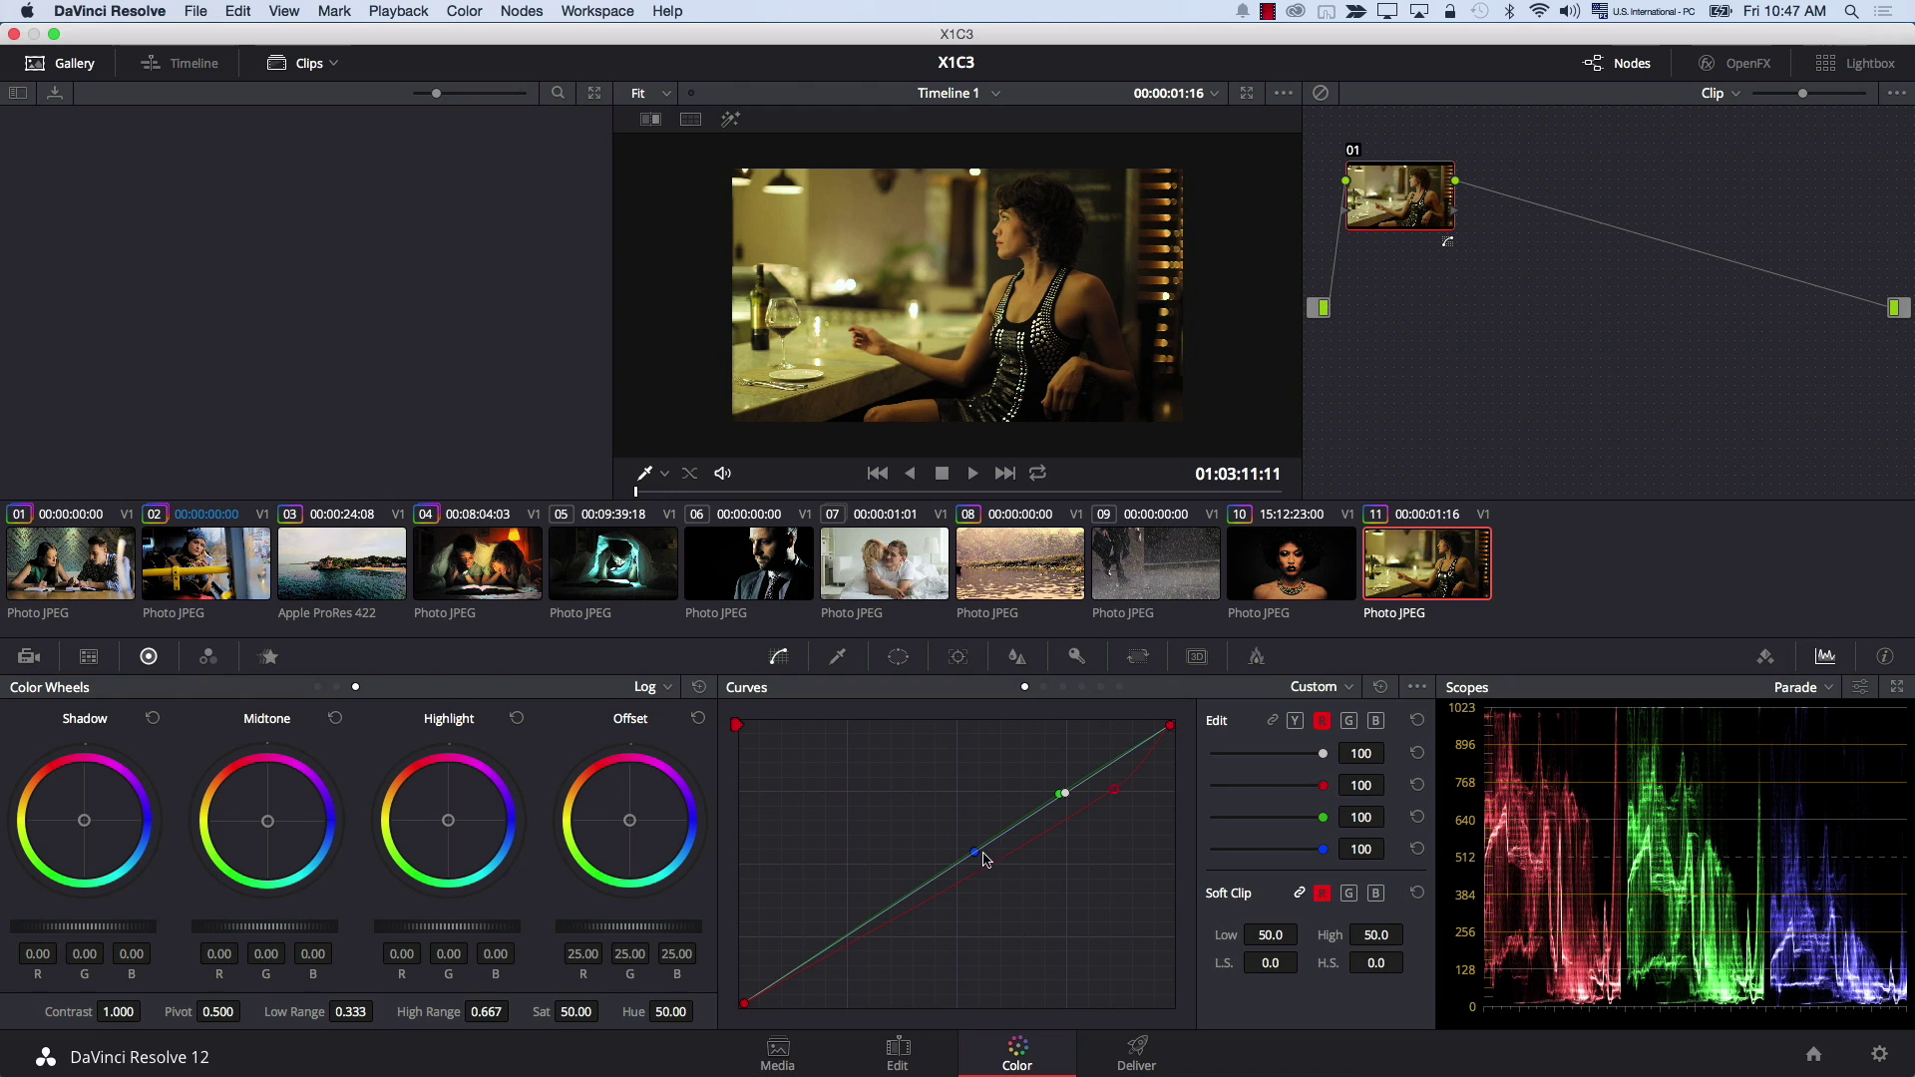
left_click_drag(974, 856, 976, 798)
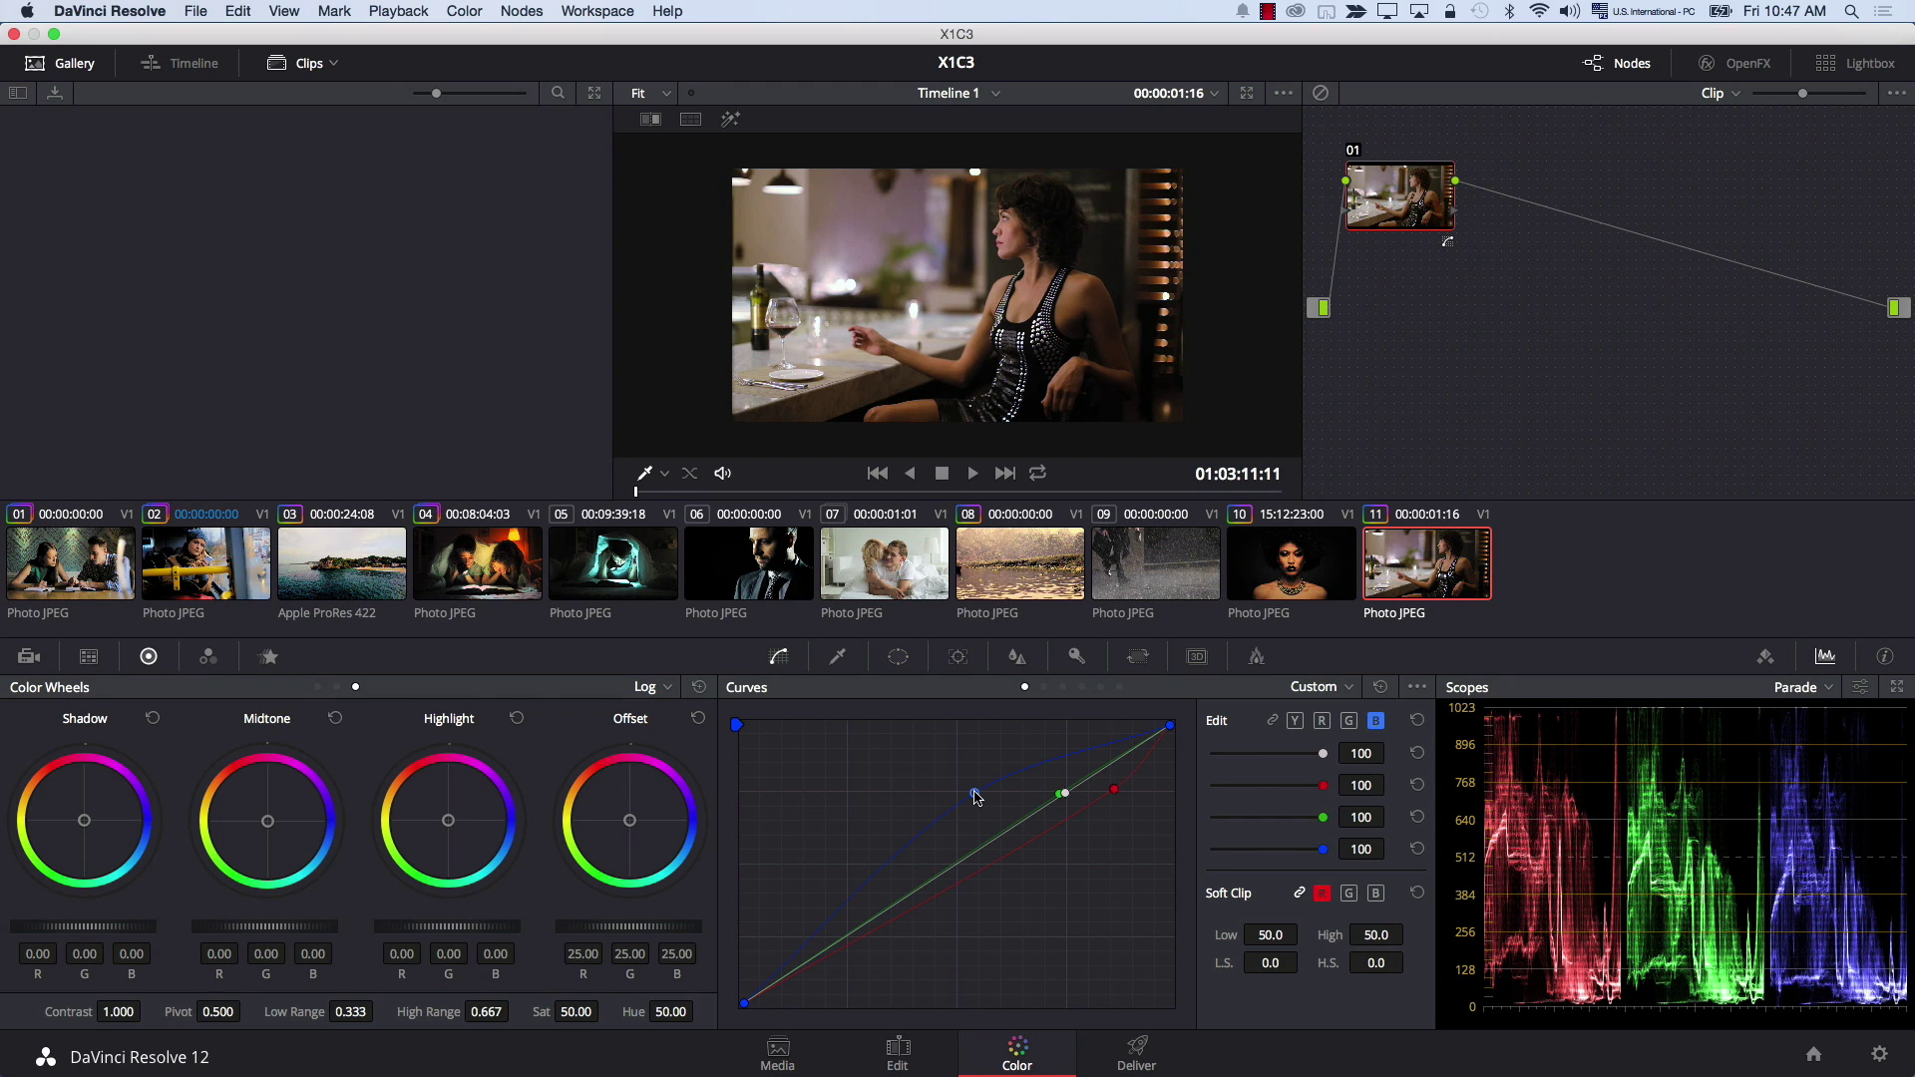
Add serial node 02 with saturation raised to 66.40, compare with bypass, then add node 03.
key("alt+s")
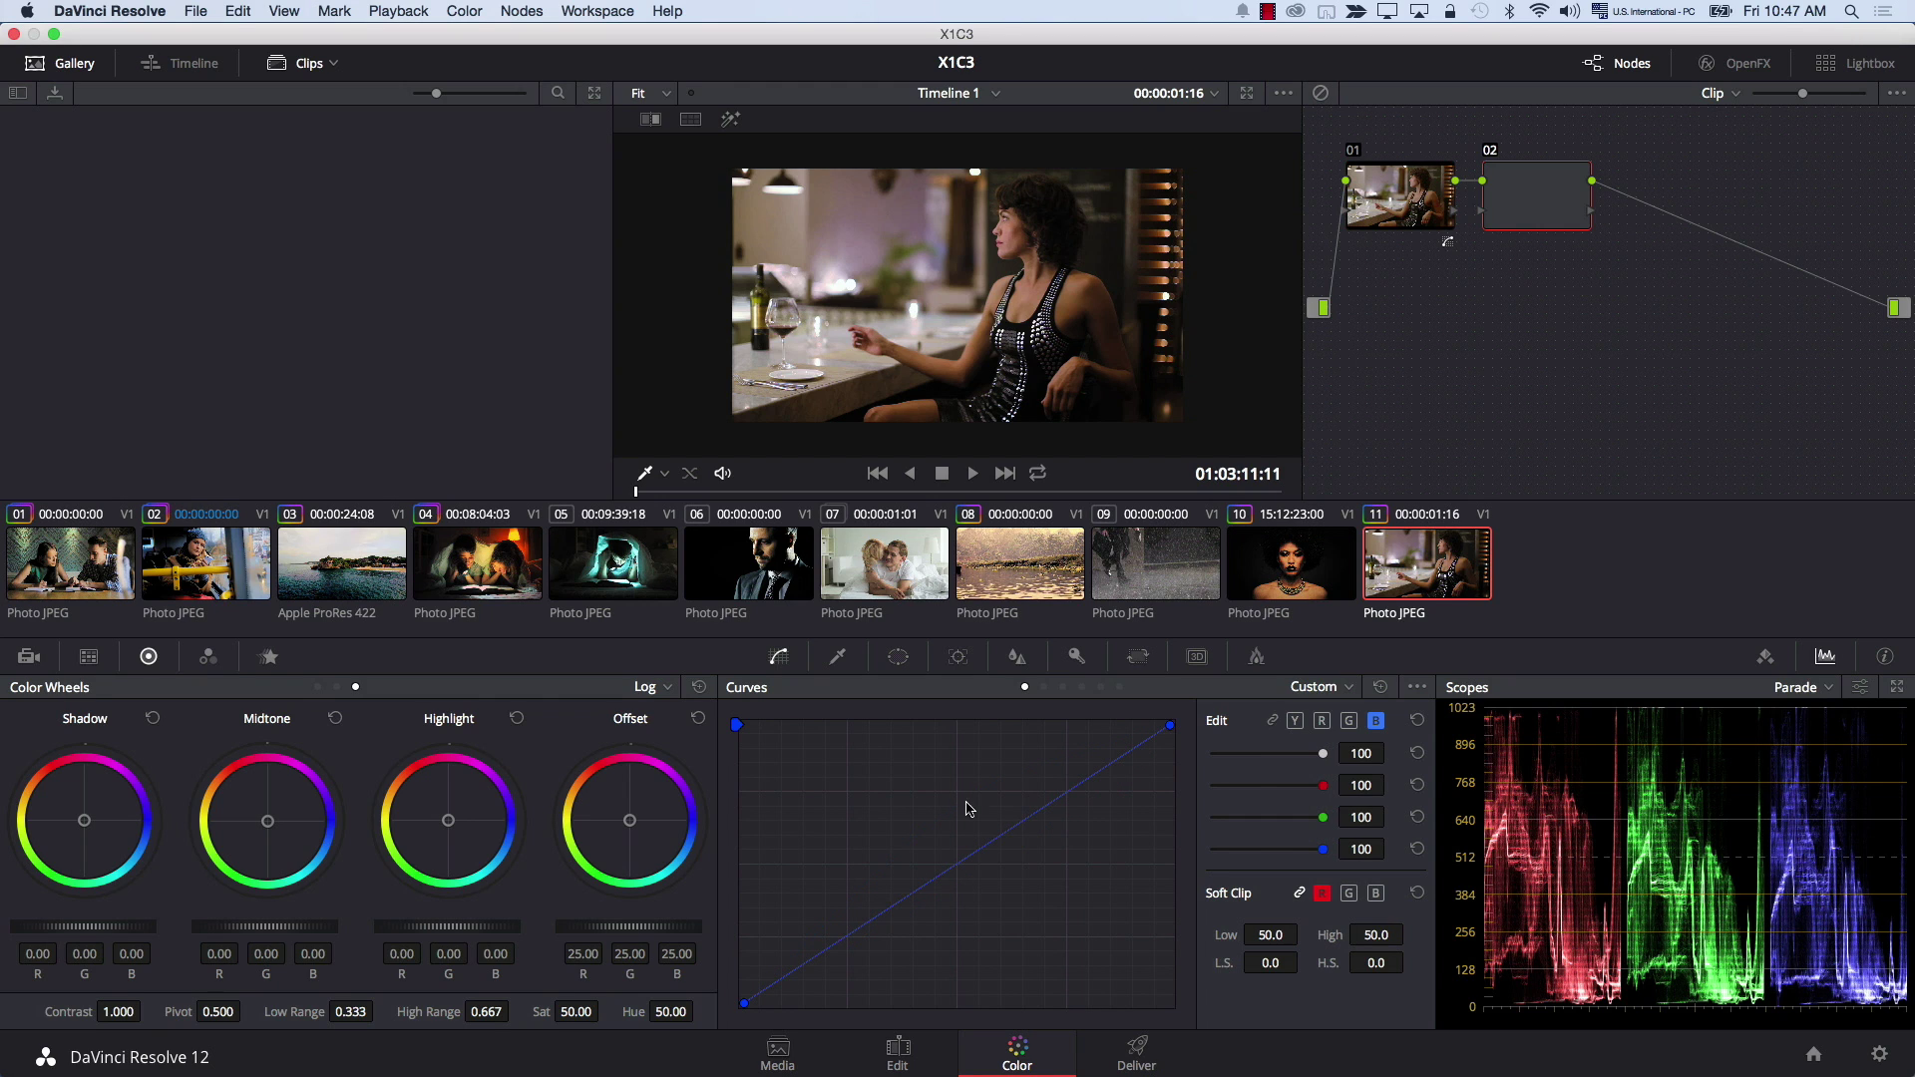
mouse_move(576, 1011)
left_mouse_down()
mouse_move(603, 1009)
mouse_move(555, 1011)
left_mouse_up()
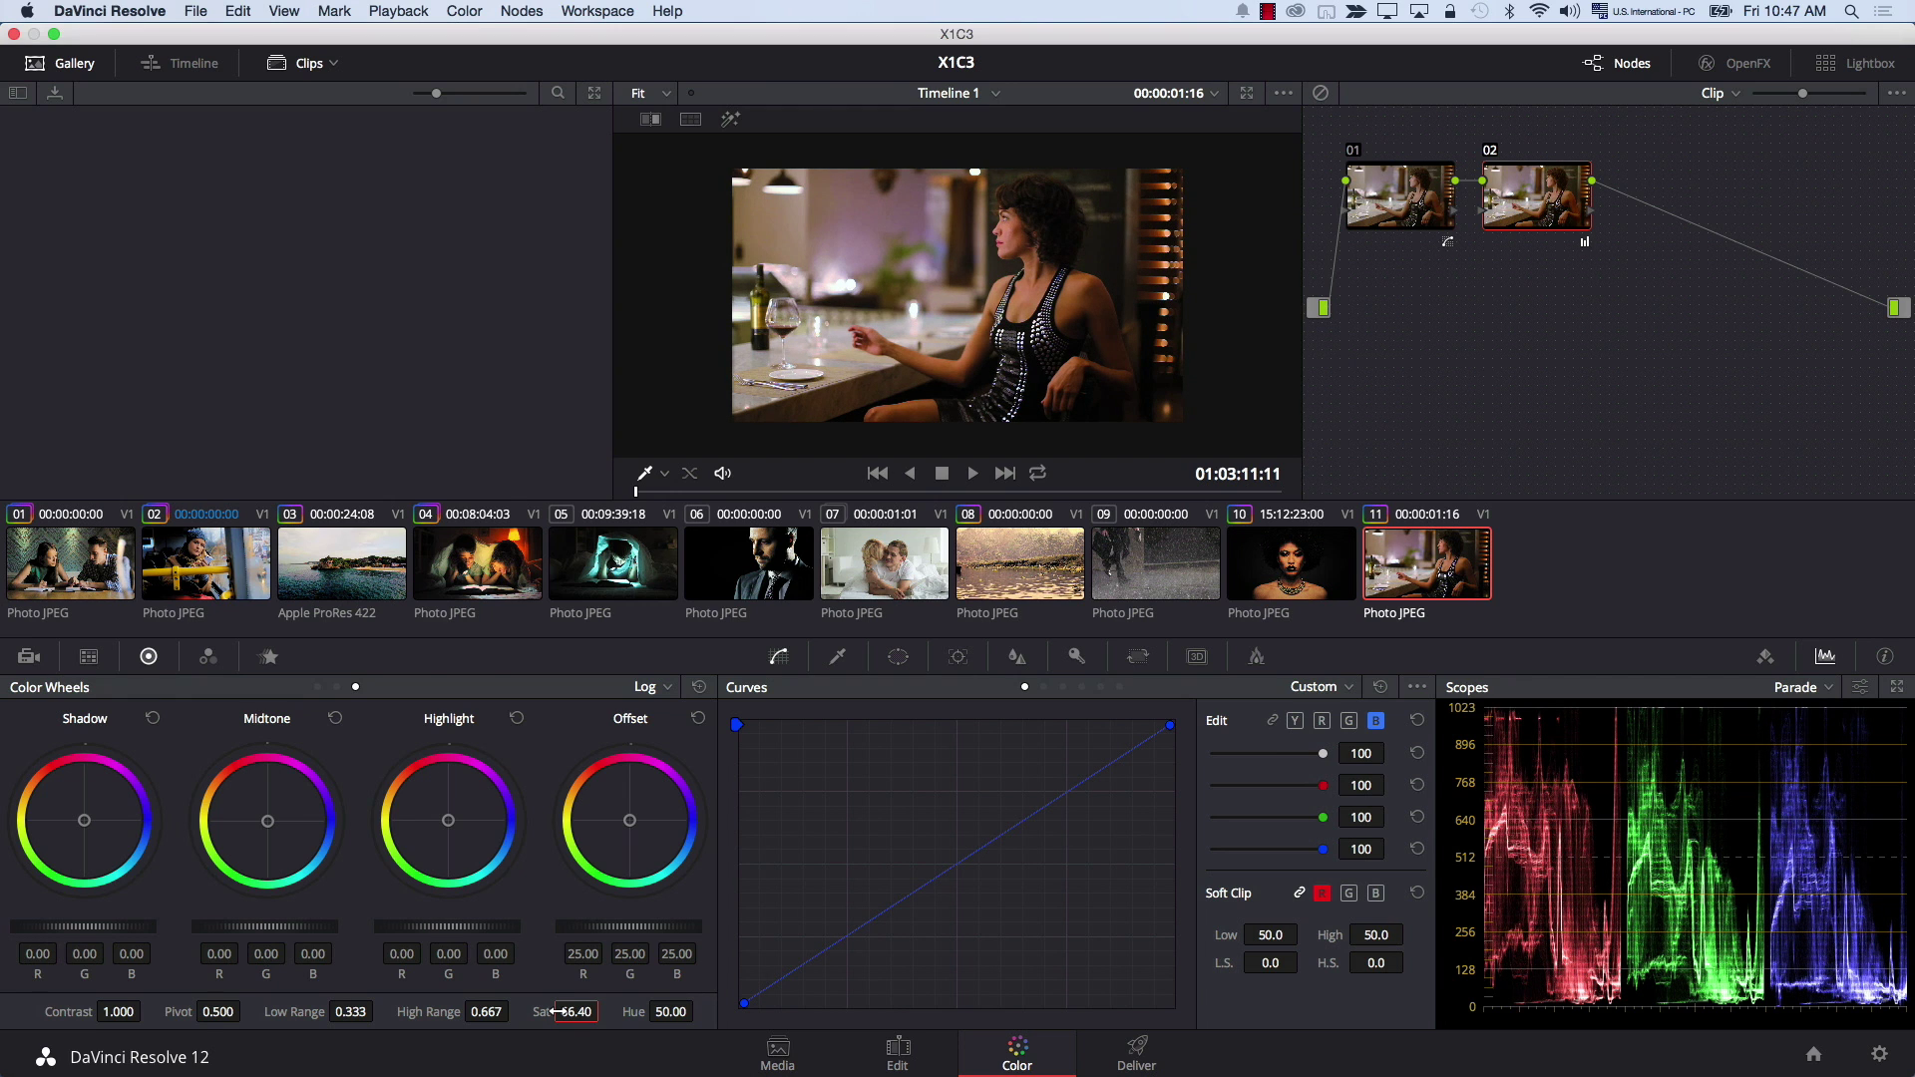
key("shift+d")
key("shift+d")
key("alt+s")
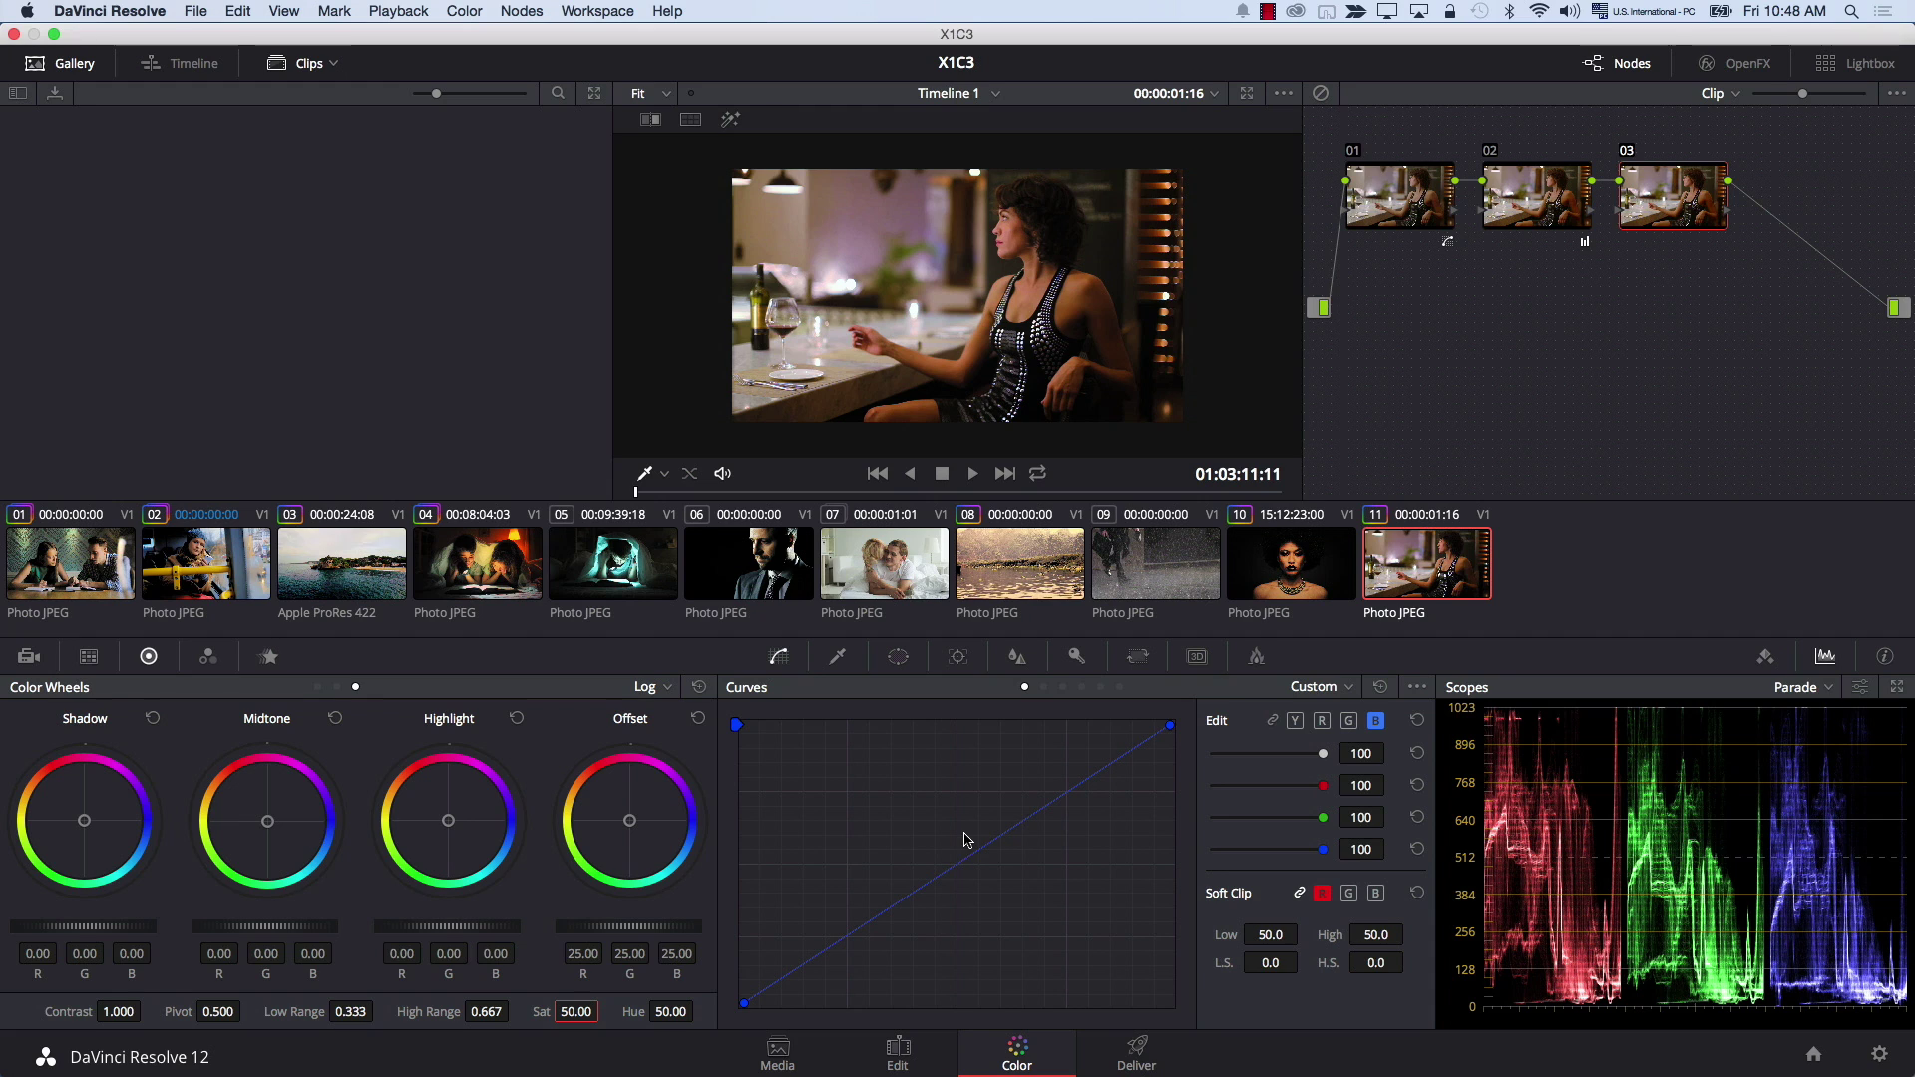
Sample the image tone, add points on the red and green curves, and nudge the blue curve slightly.
left_click(802, 368)
left_click(1320, 721)
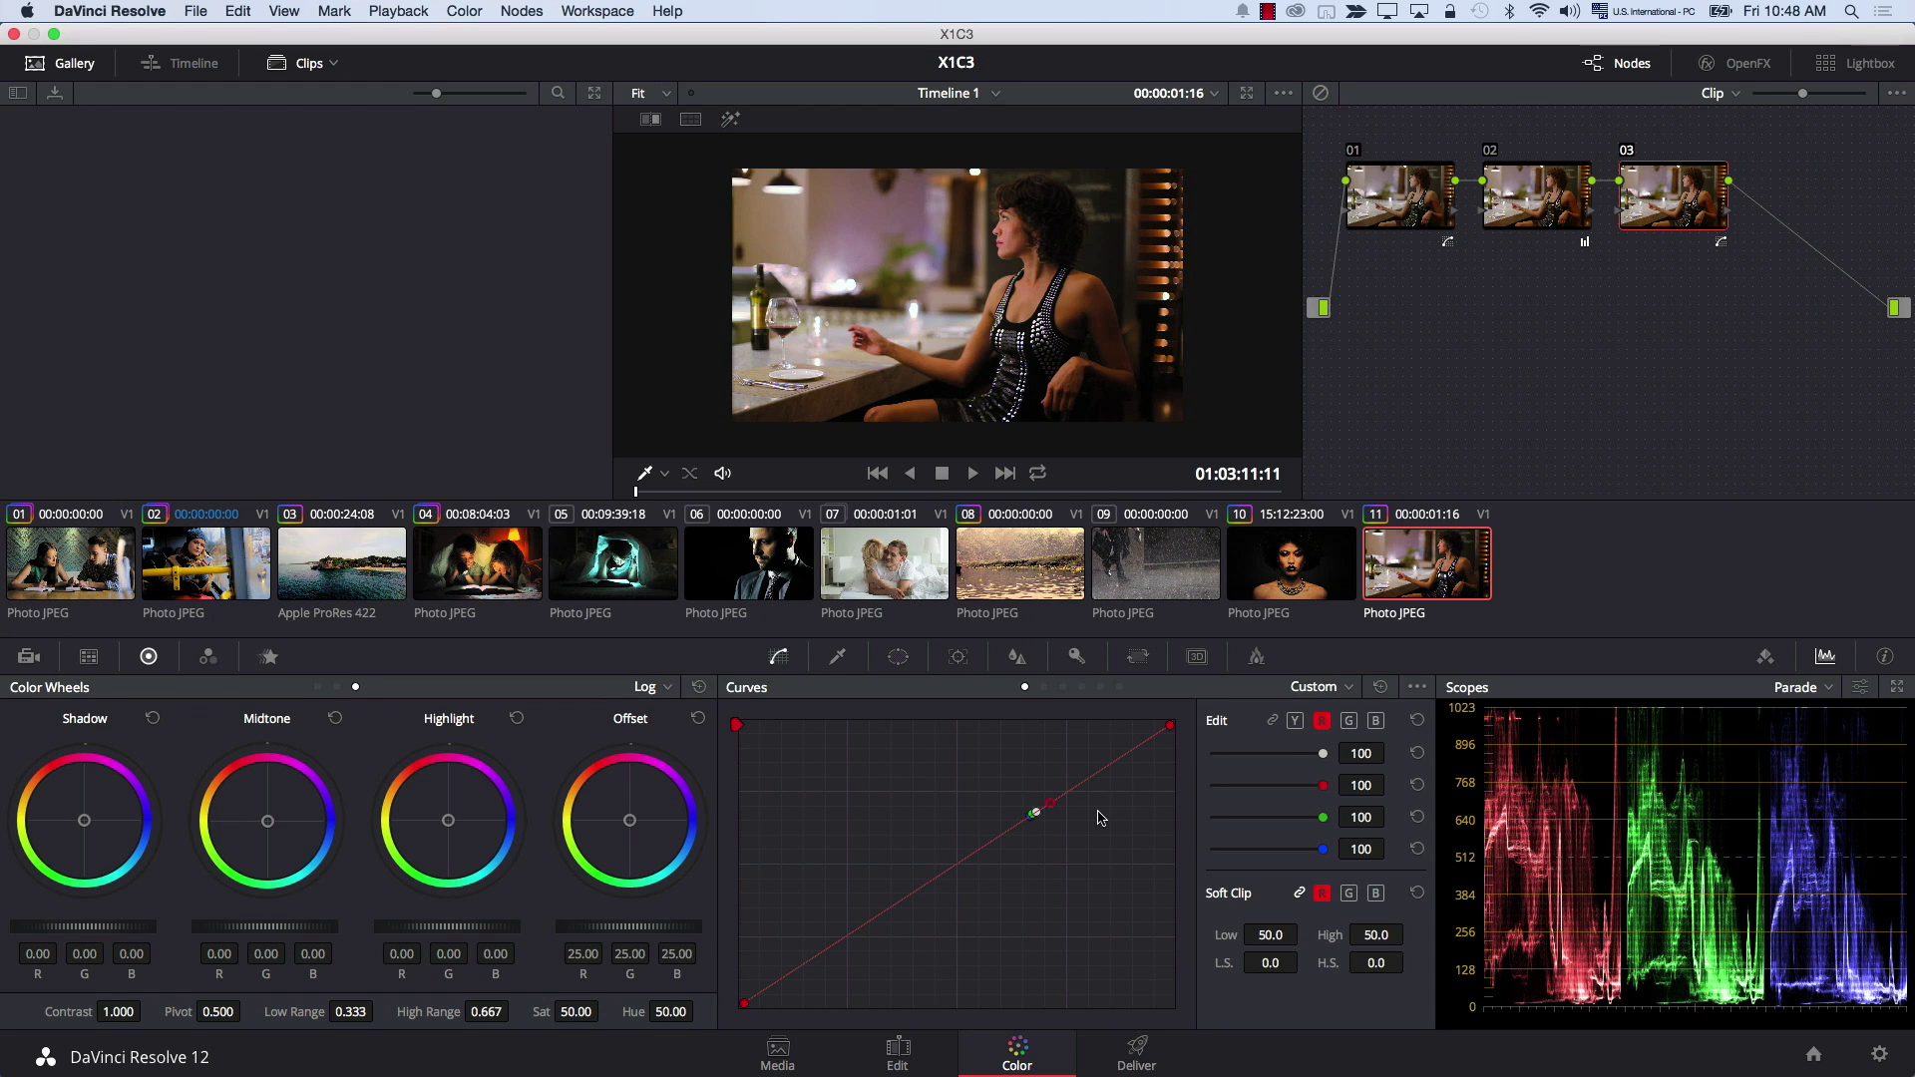
left_click(1051, 808)
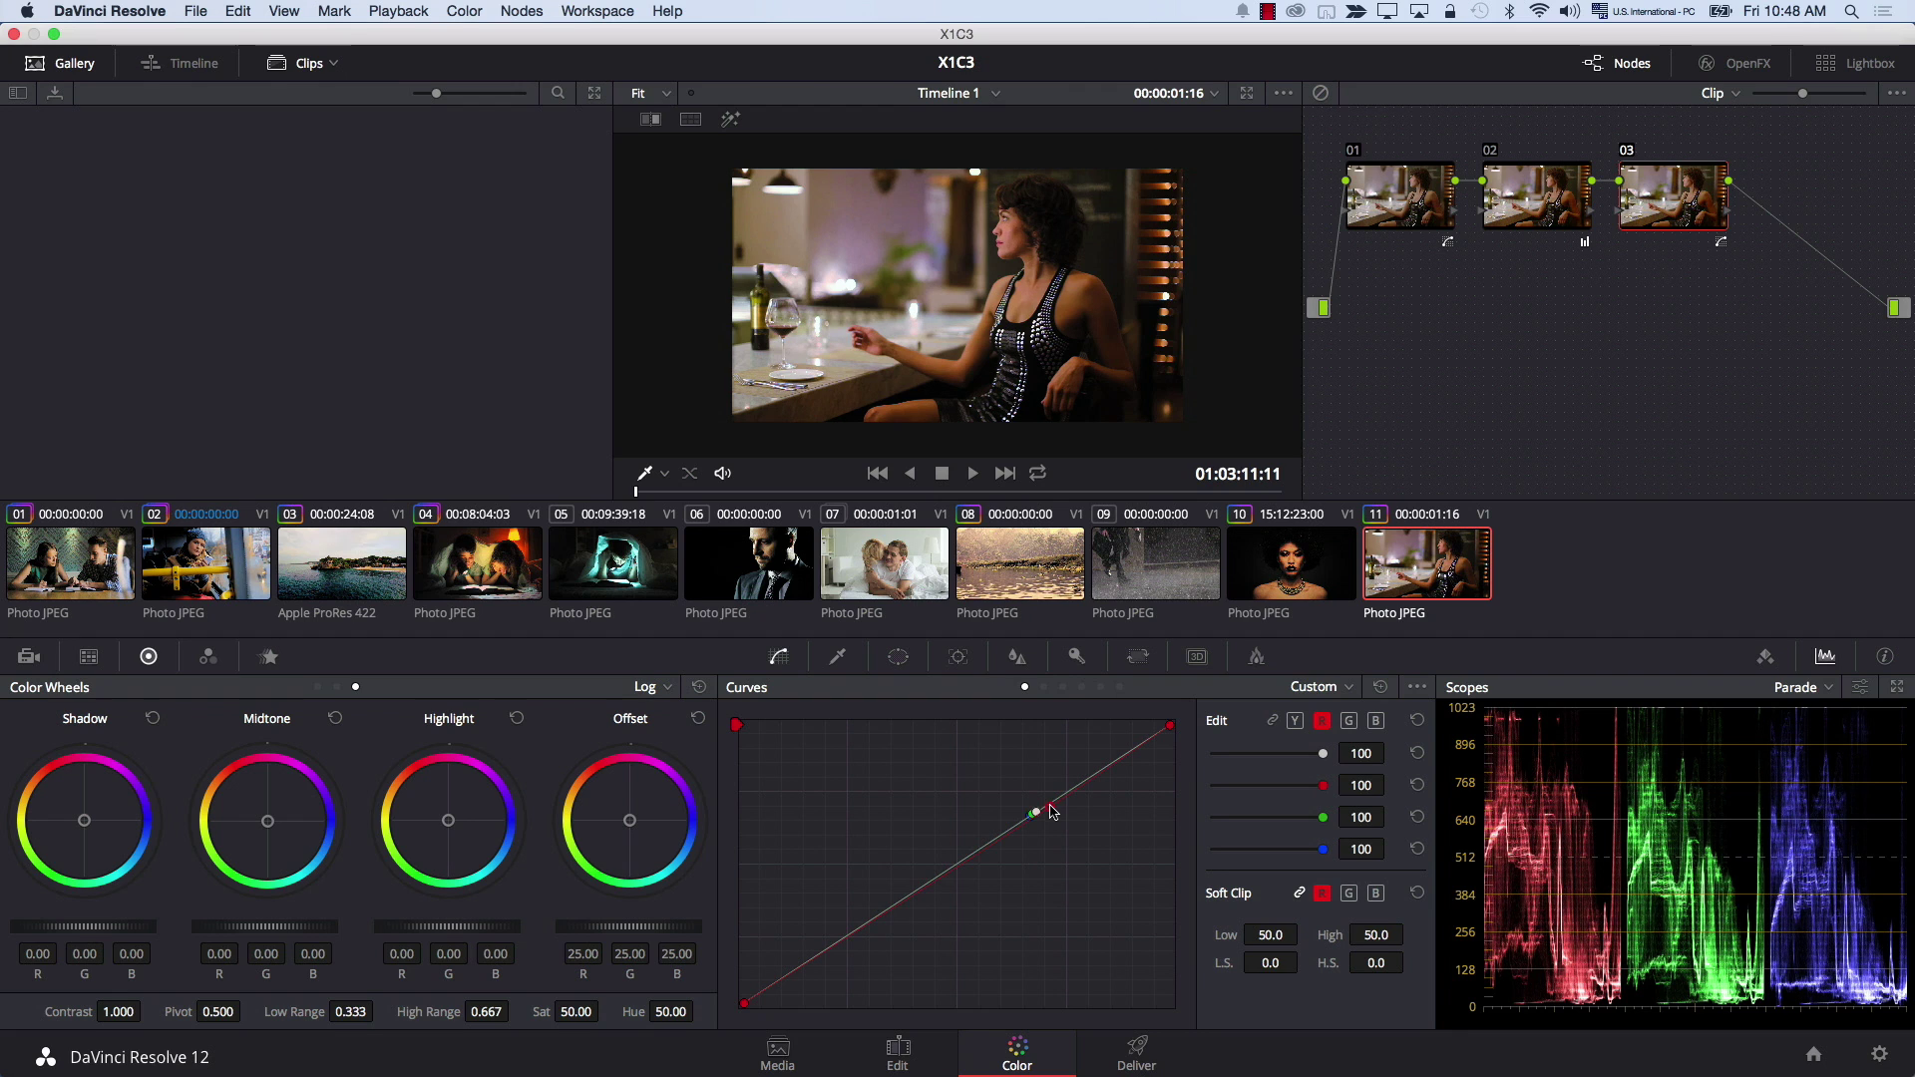
left_click(1348, 721)
left_click(1034, 816)
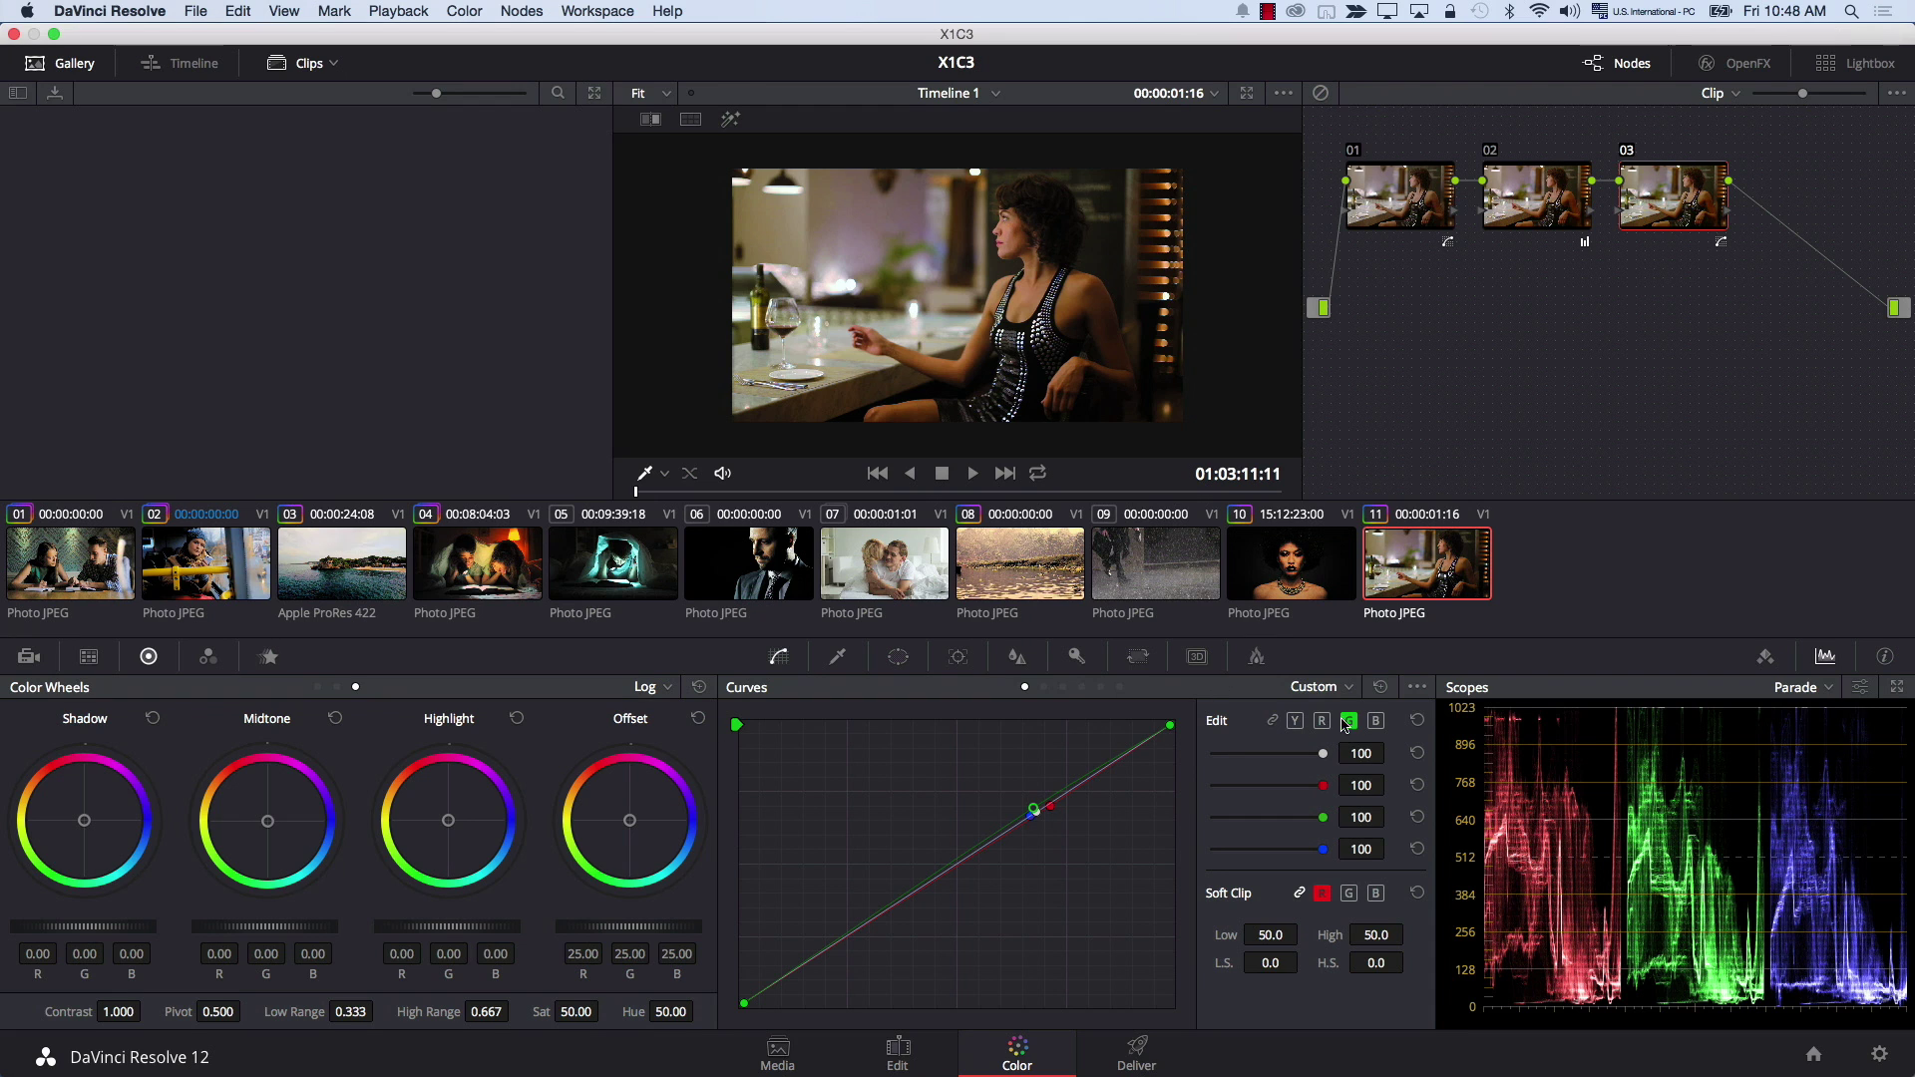
left_click(1373, 722)
left_click_drag(1034, 815, 1034, 798)
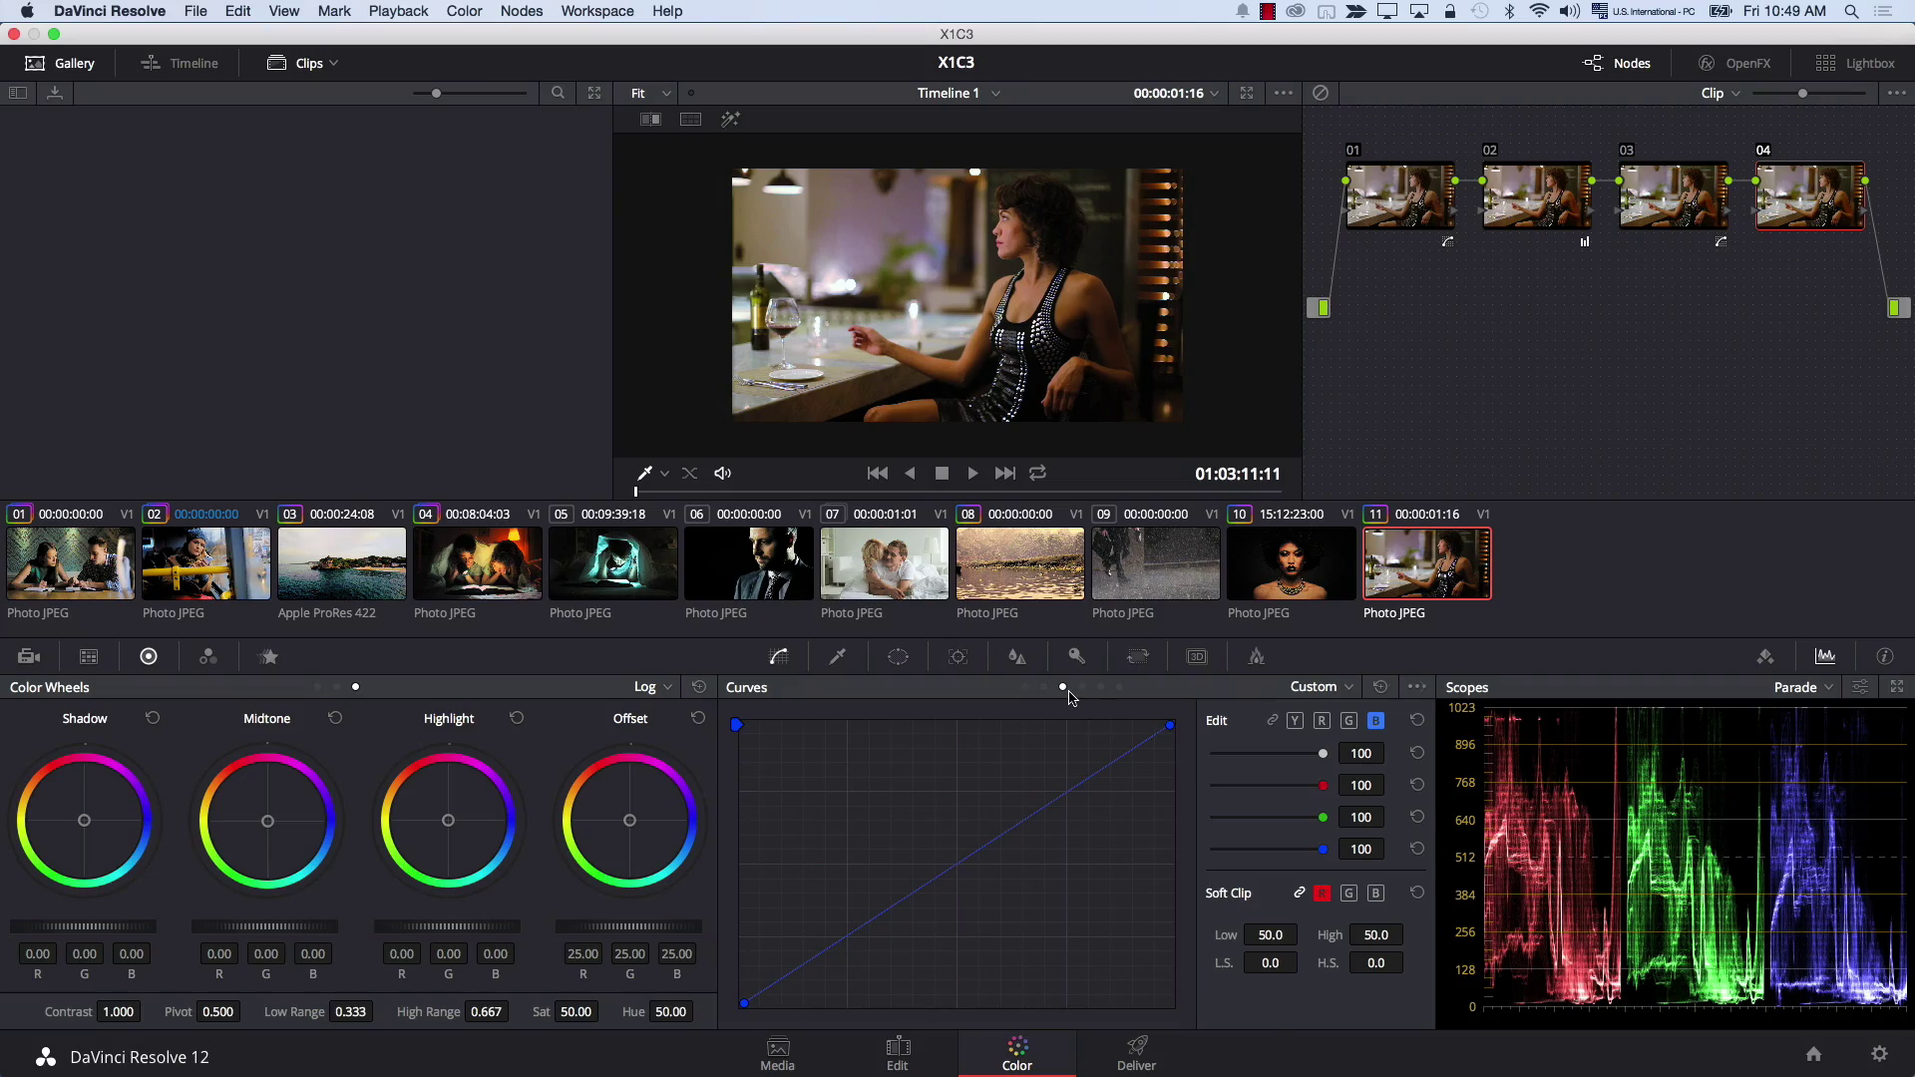
Set Curves mode to Hue vs Hue and rotate hue by -11.82 around input hue 255.48.
left_click(1064, 689)
left_click(1045, 687)
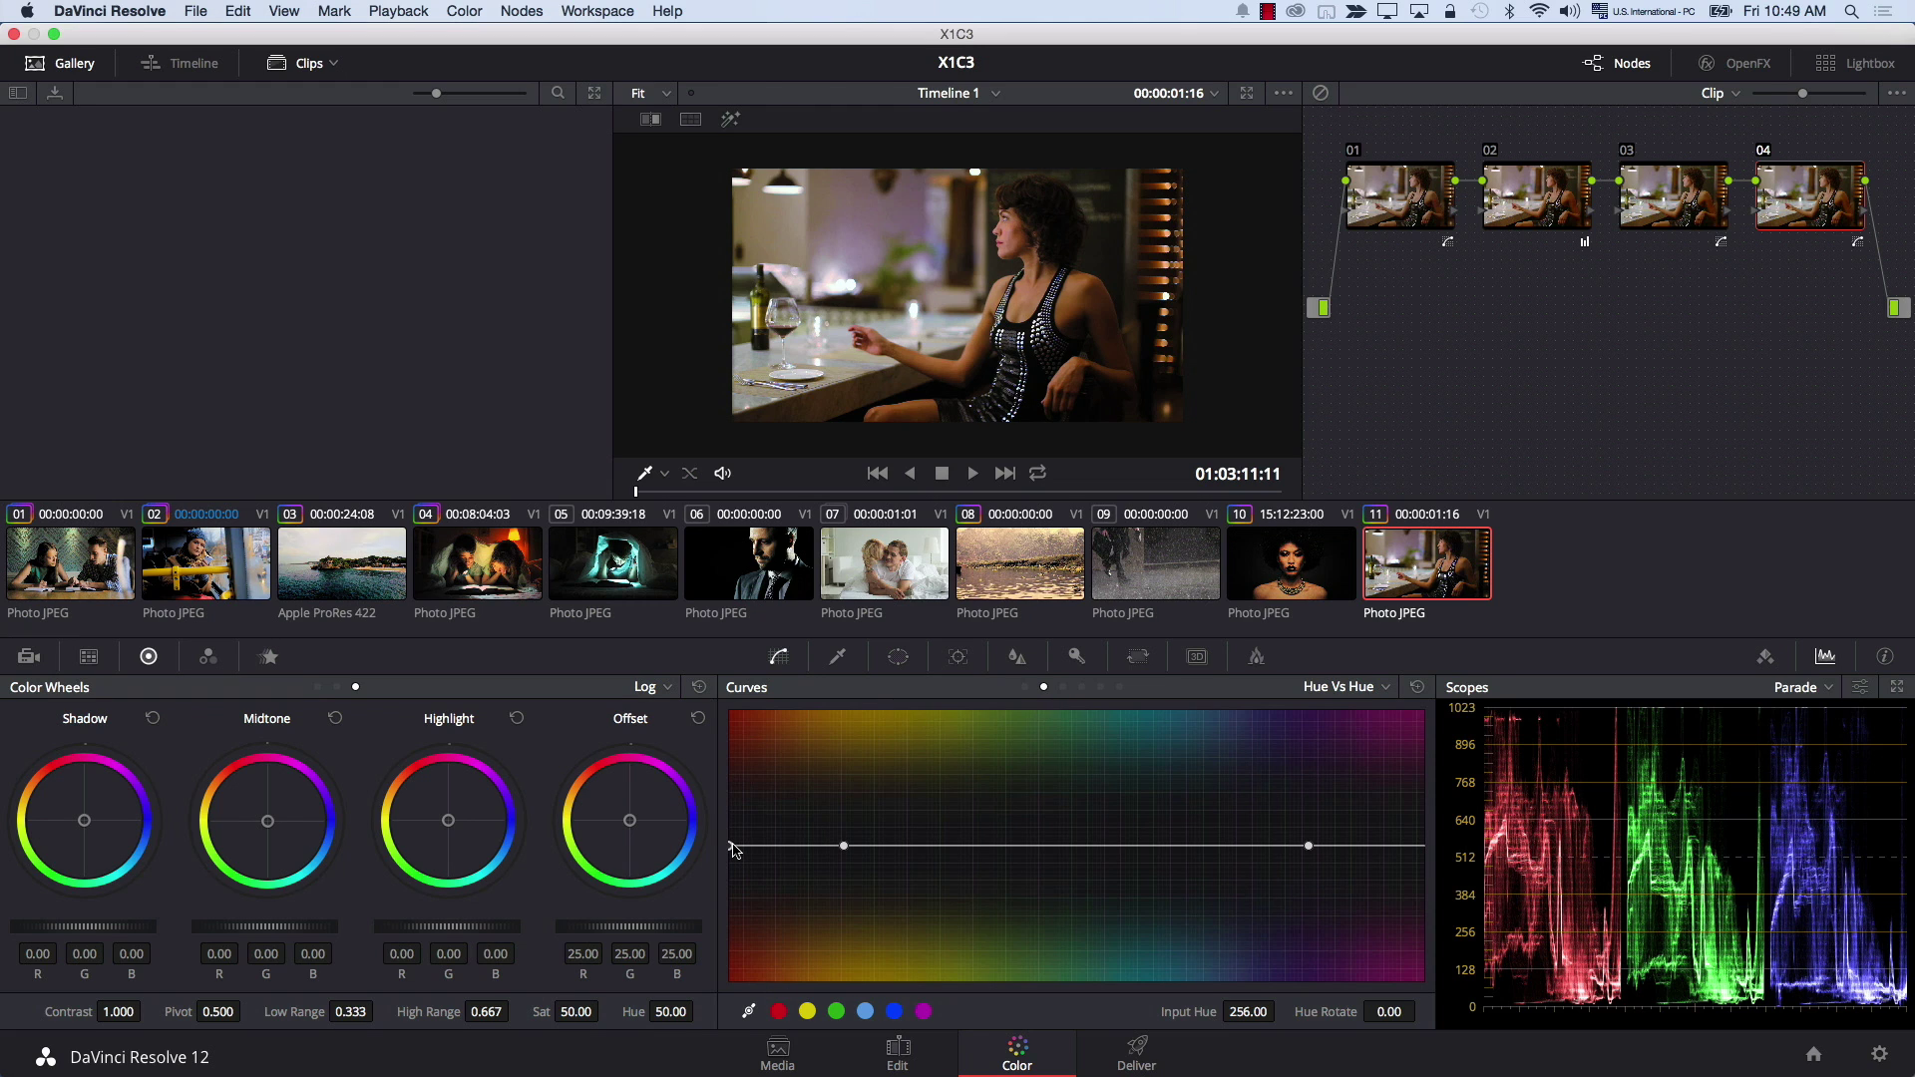
left_click_drag(733, 848, 727, 860)
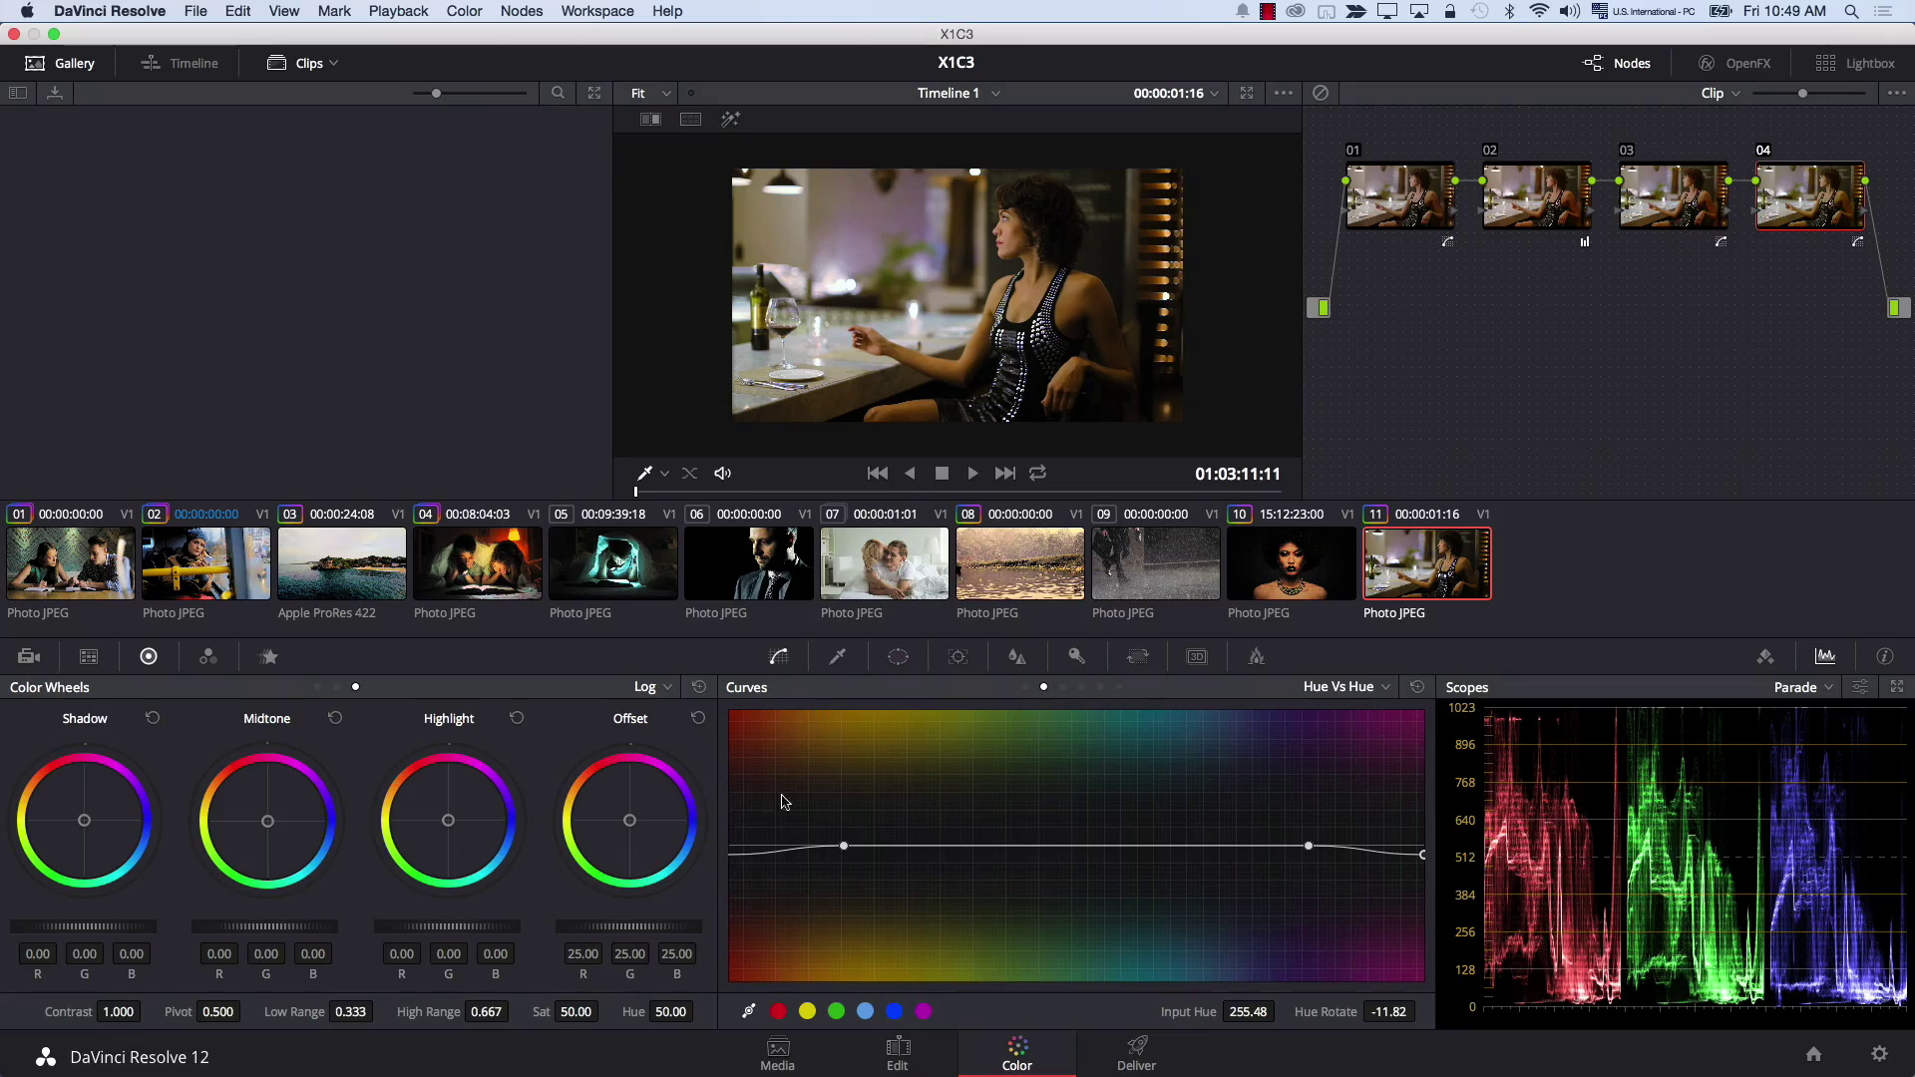
Reset node 04's Hue vs Hue curve and rework its left point, easing hue rotation to -3.94.
key("ctrl+z")
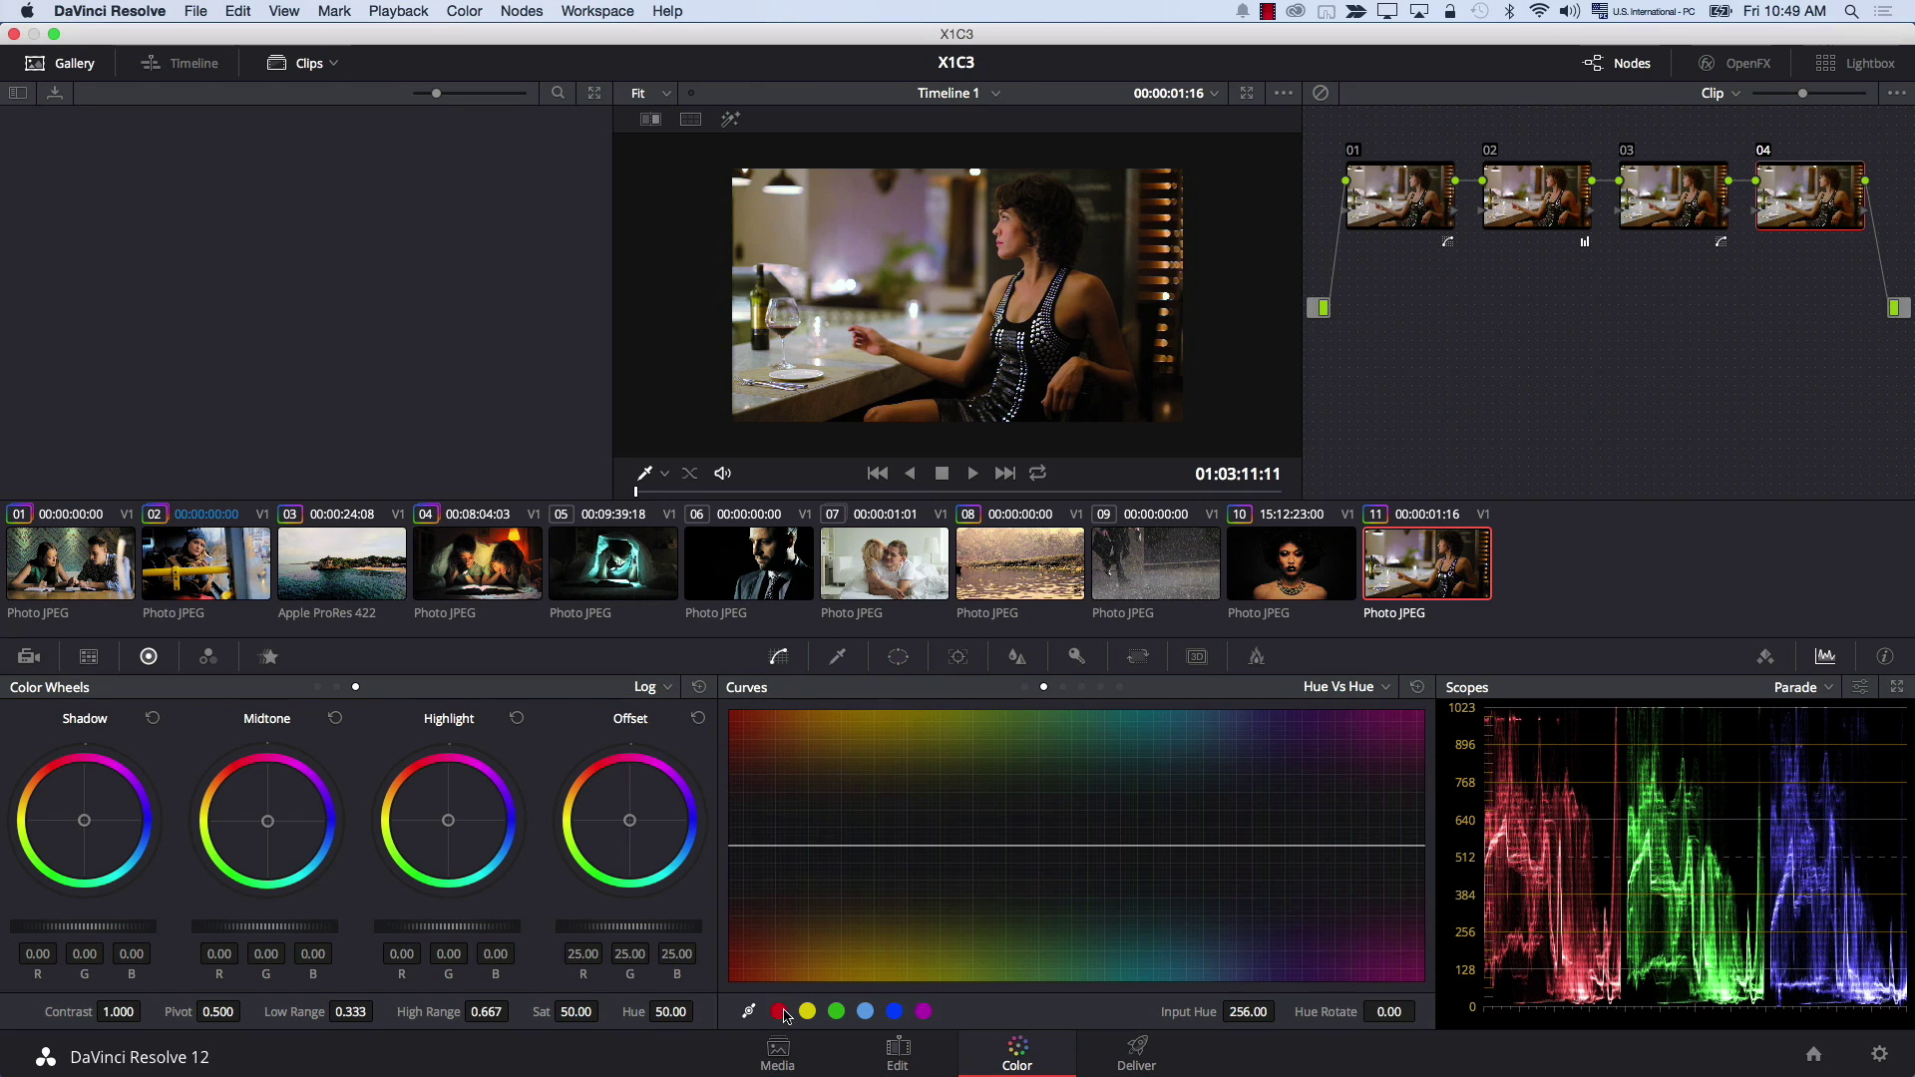
left_click_drag(729, 845, 736, 838)
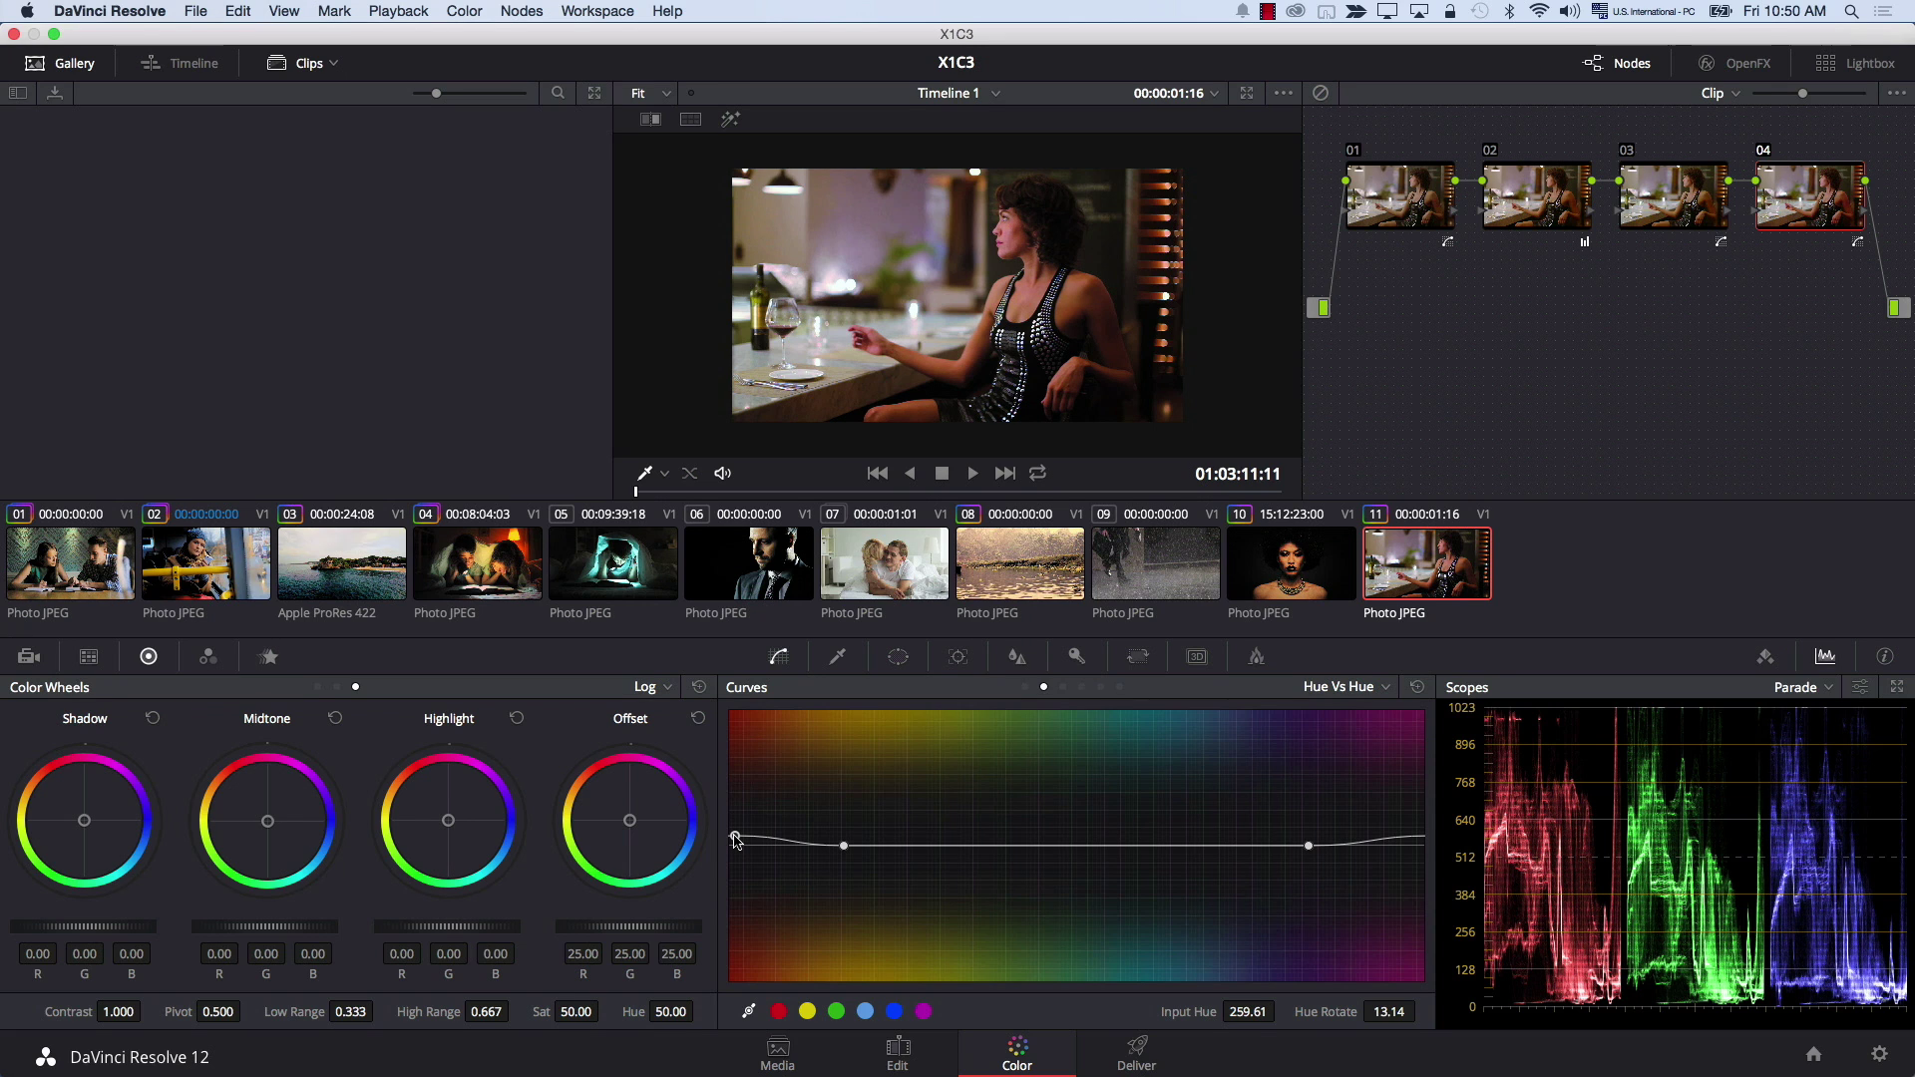
left_click_drag(735, 839, 735, 858)
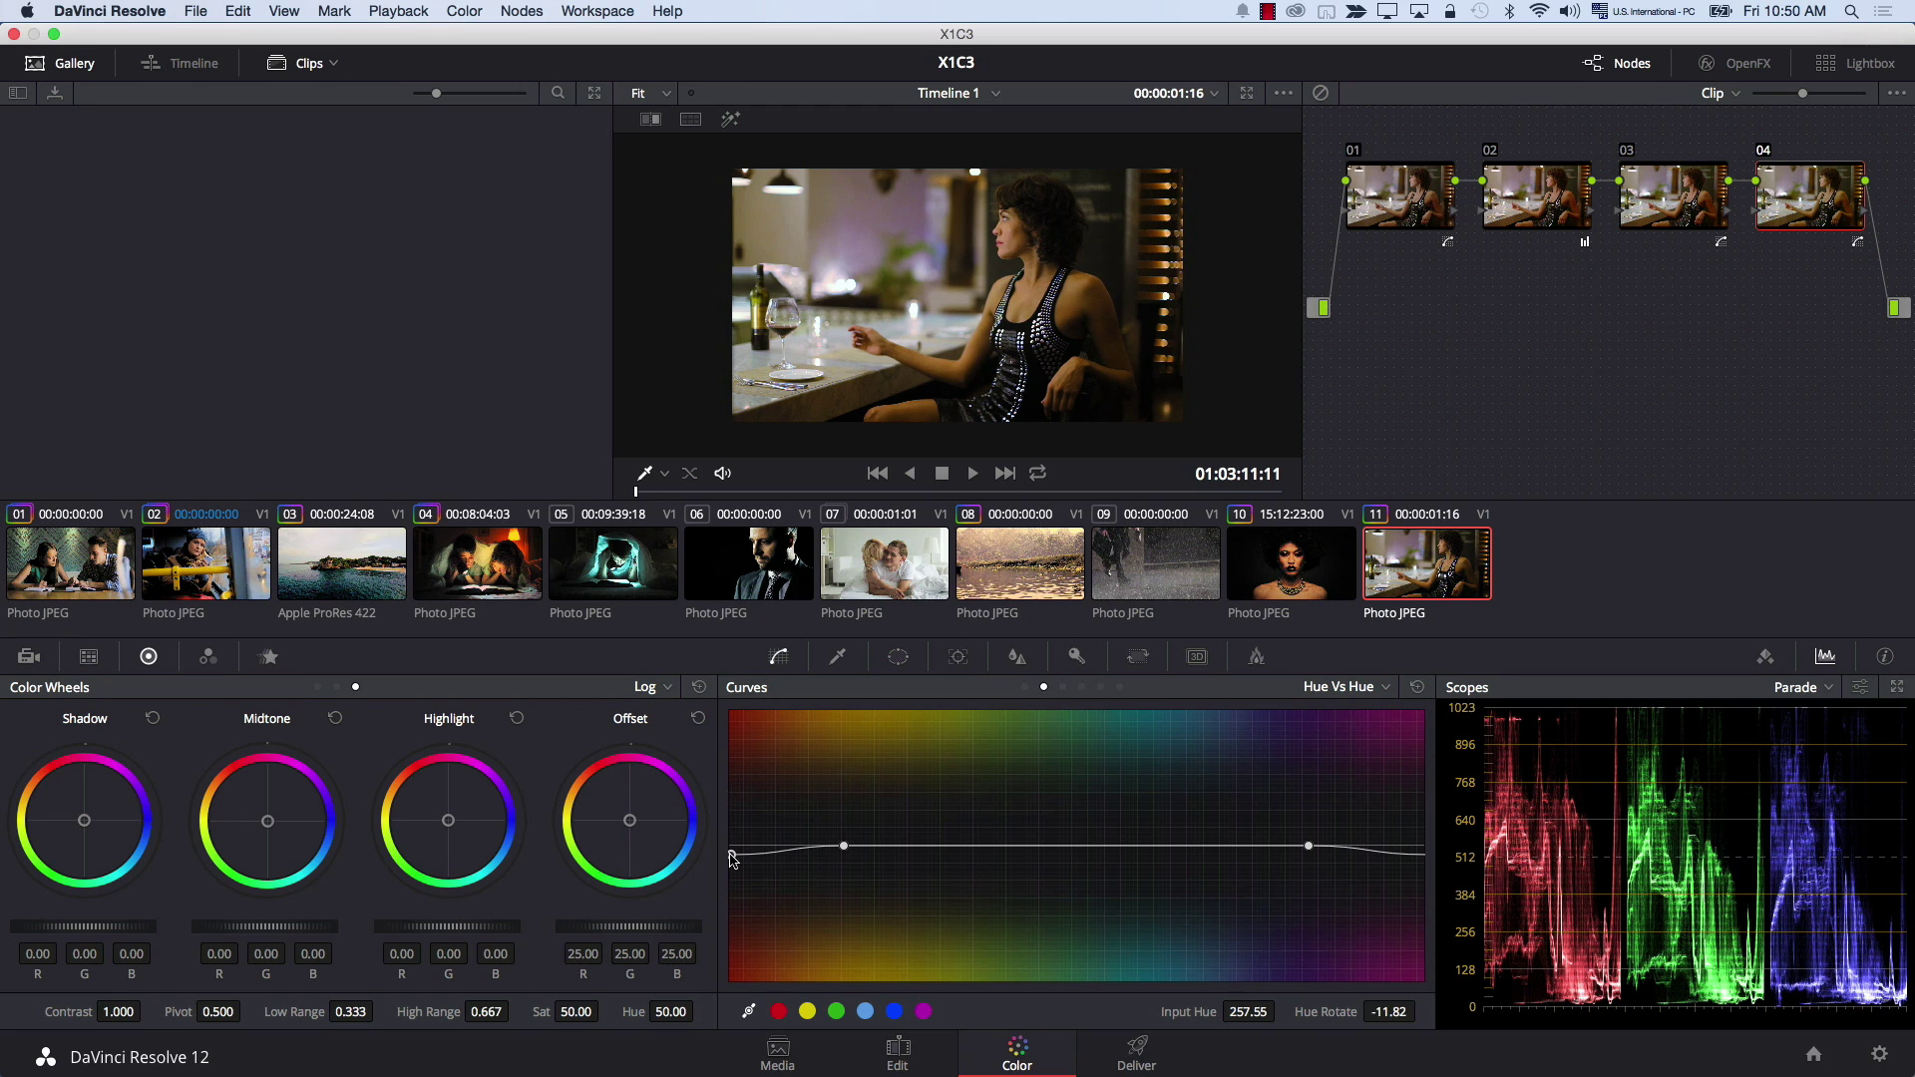
left_click_drag(733, 860, 727, 938)
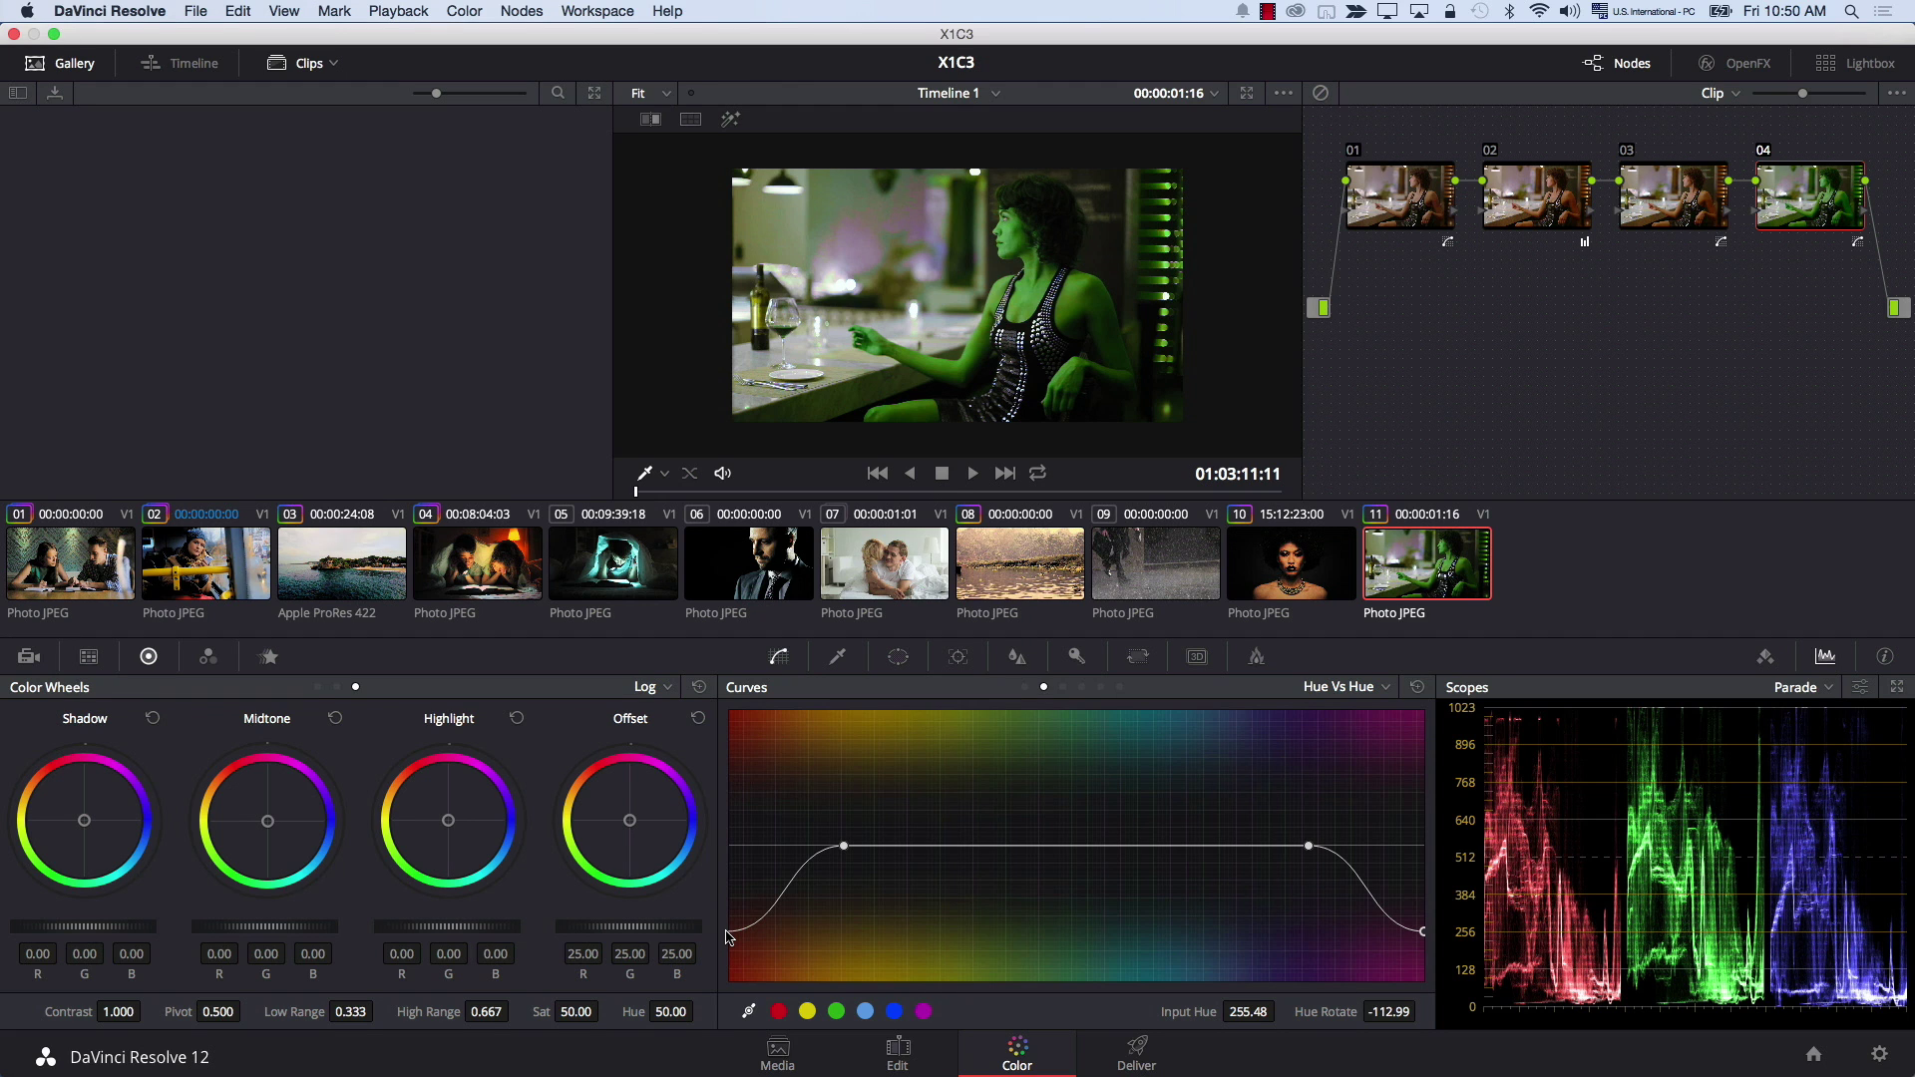
left_click_drag(727, 938, 735, 849)
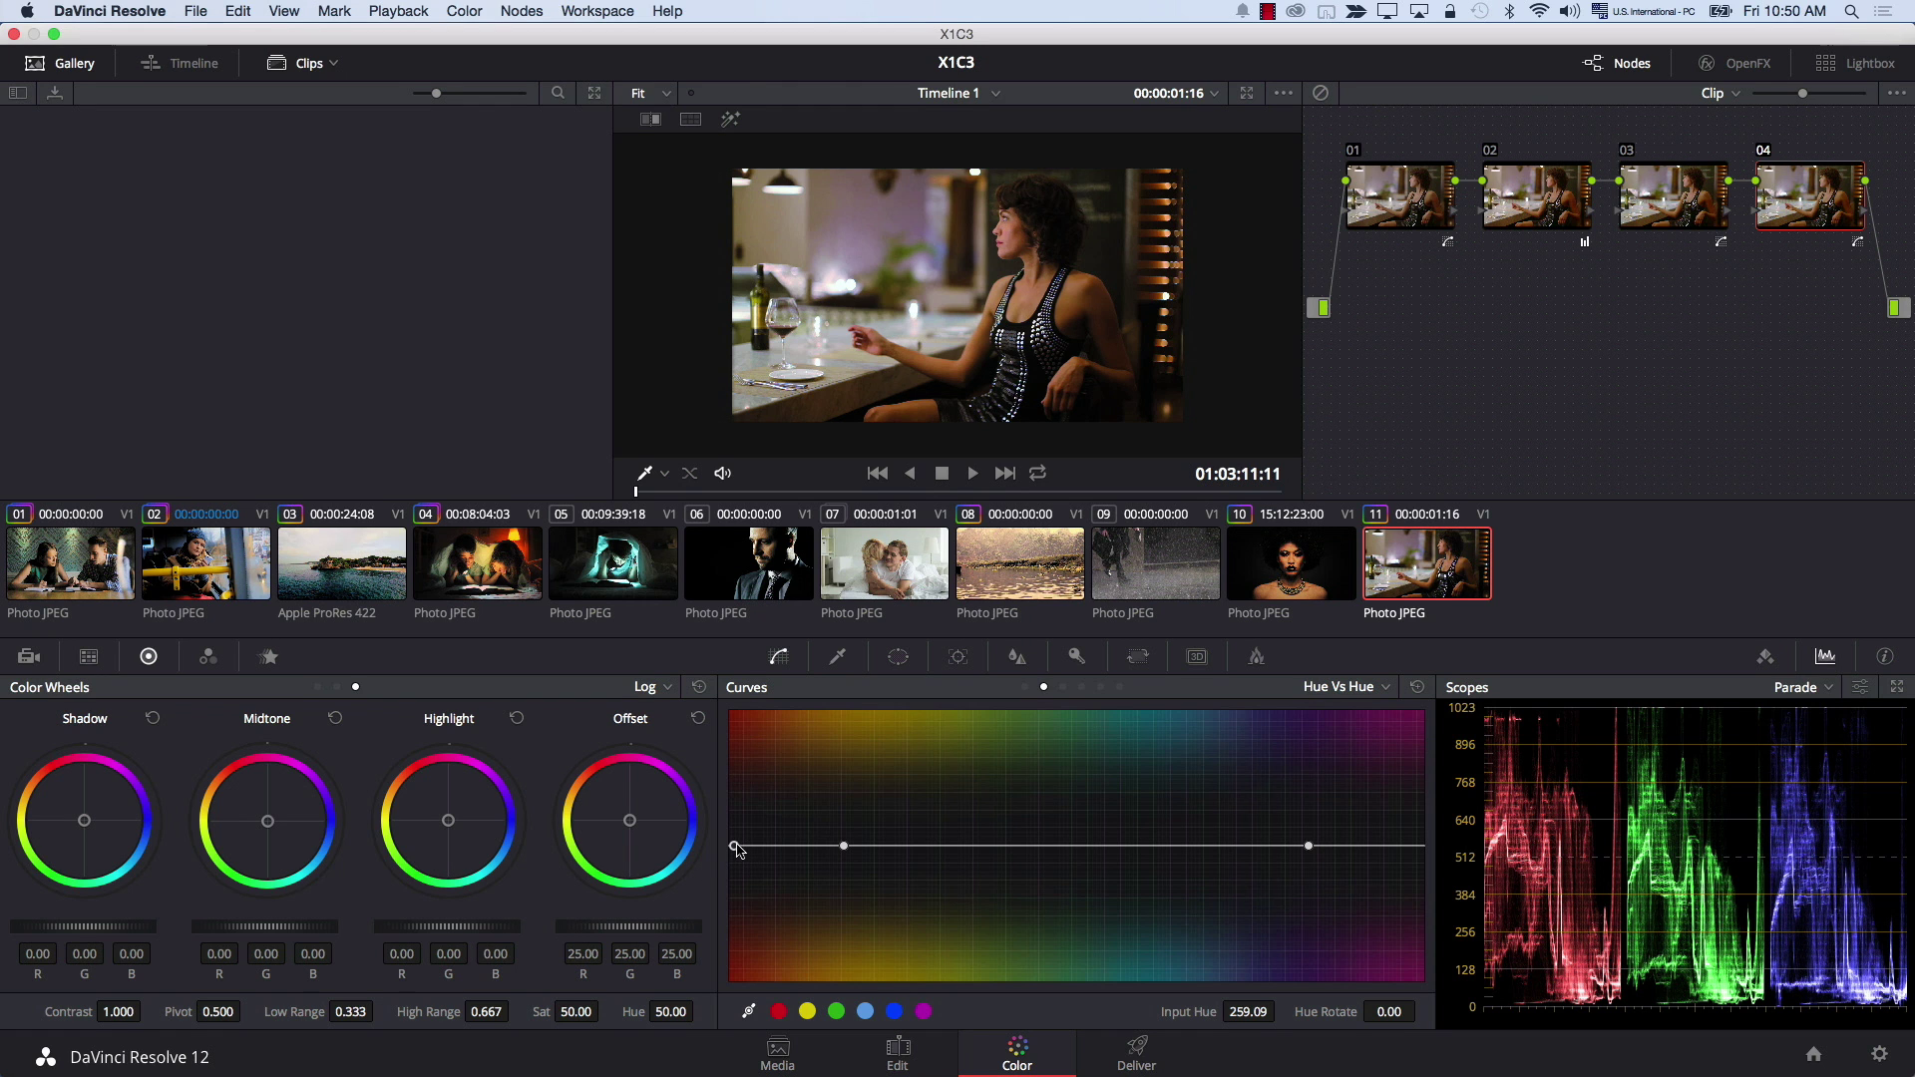
mouse_move(735, 848)
left_mouse_down()
mouse_move(735, 923)
mouse_move(735, 852)
left_mouse_up()
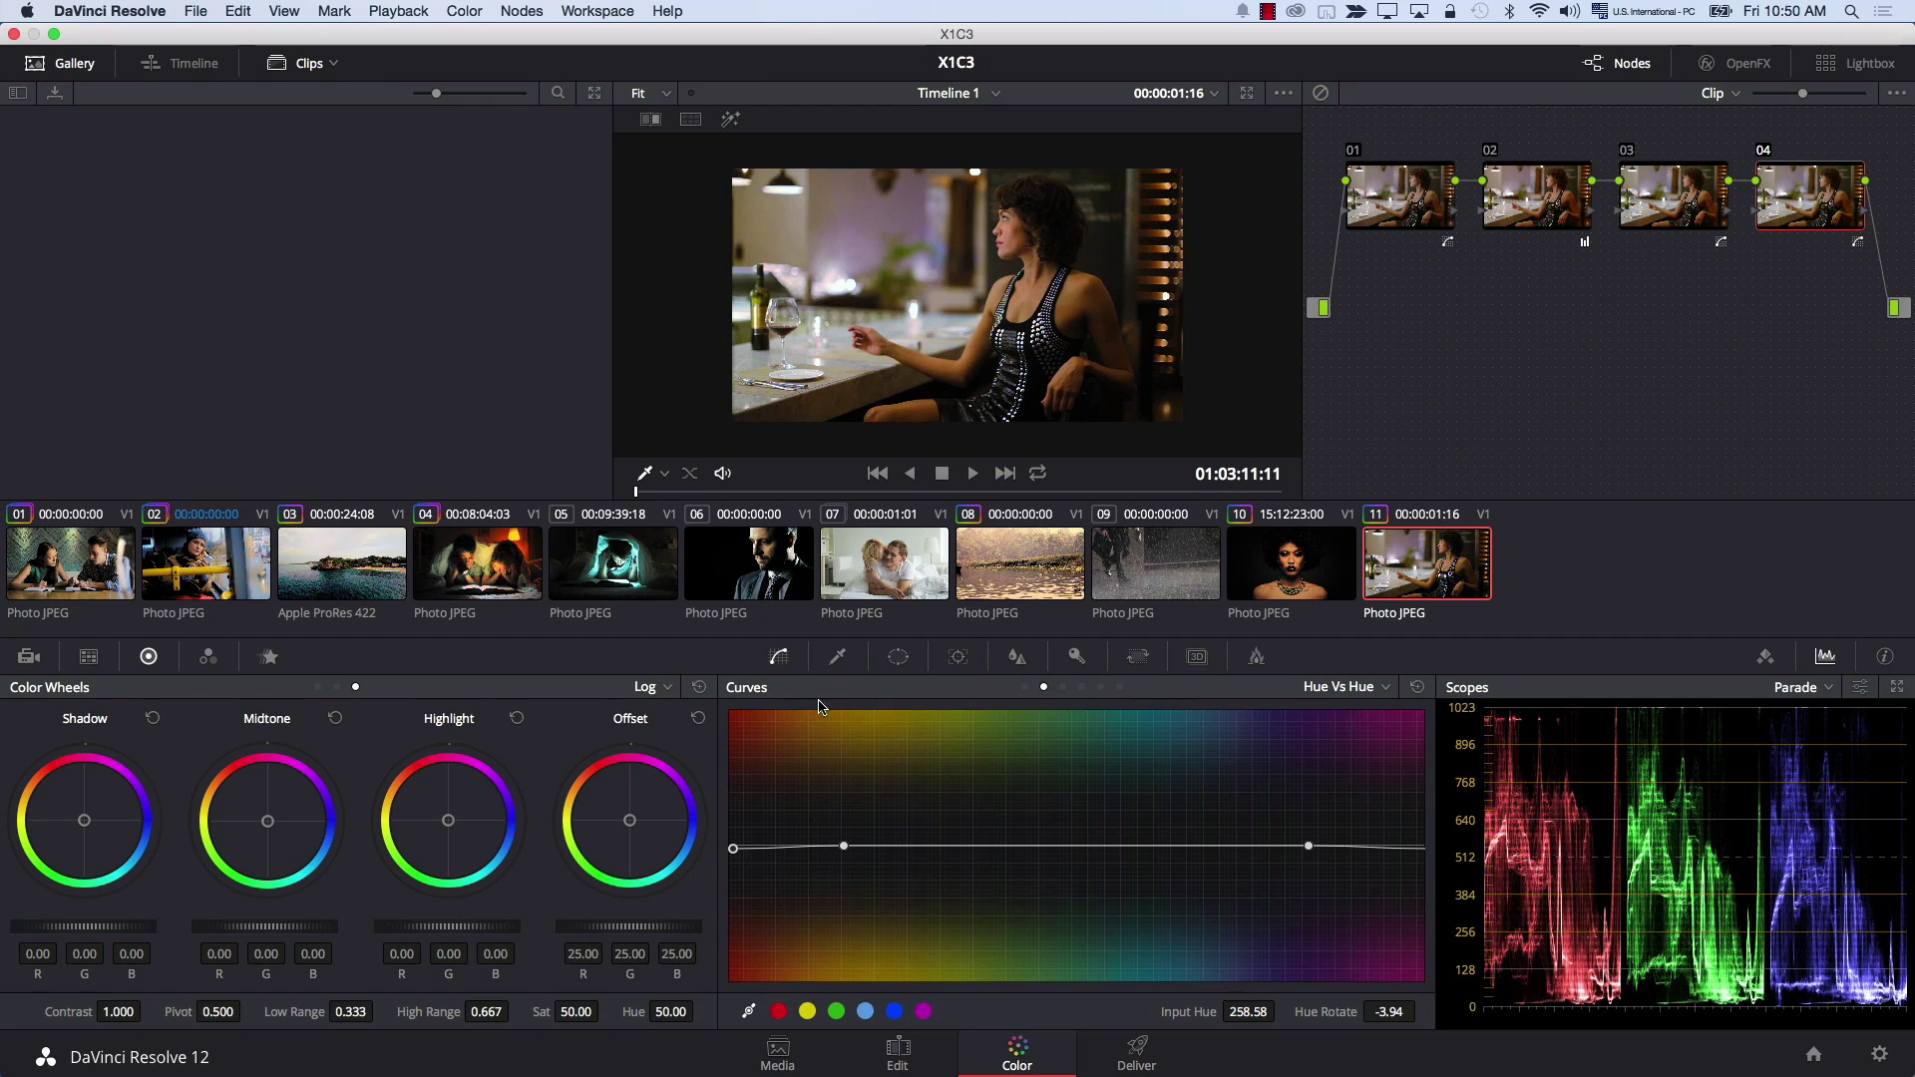
left_click(896, 657)
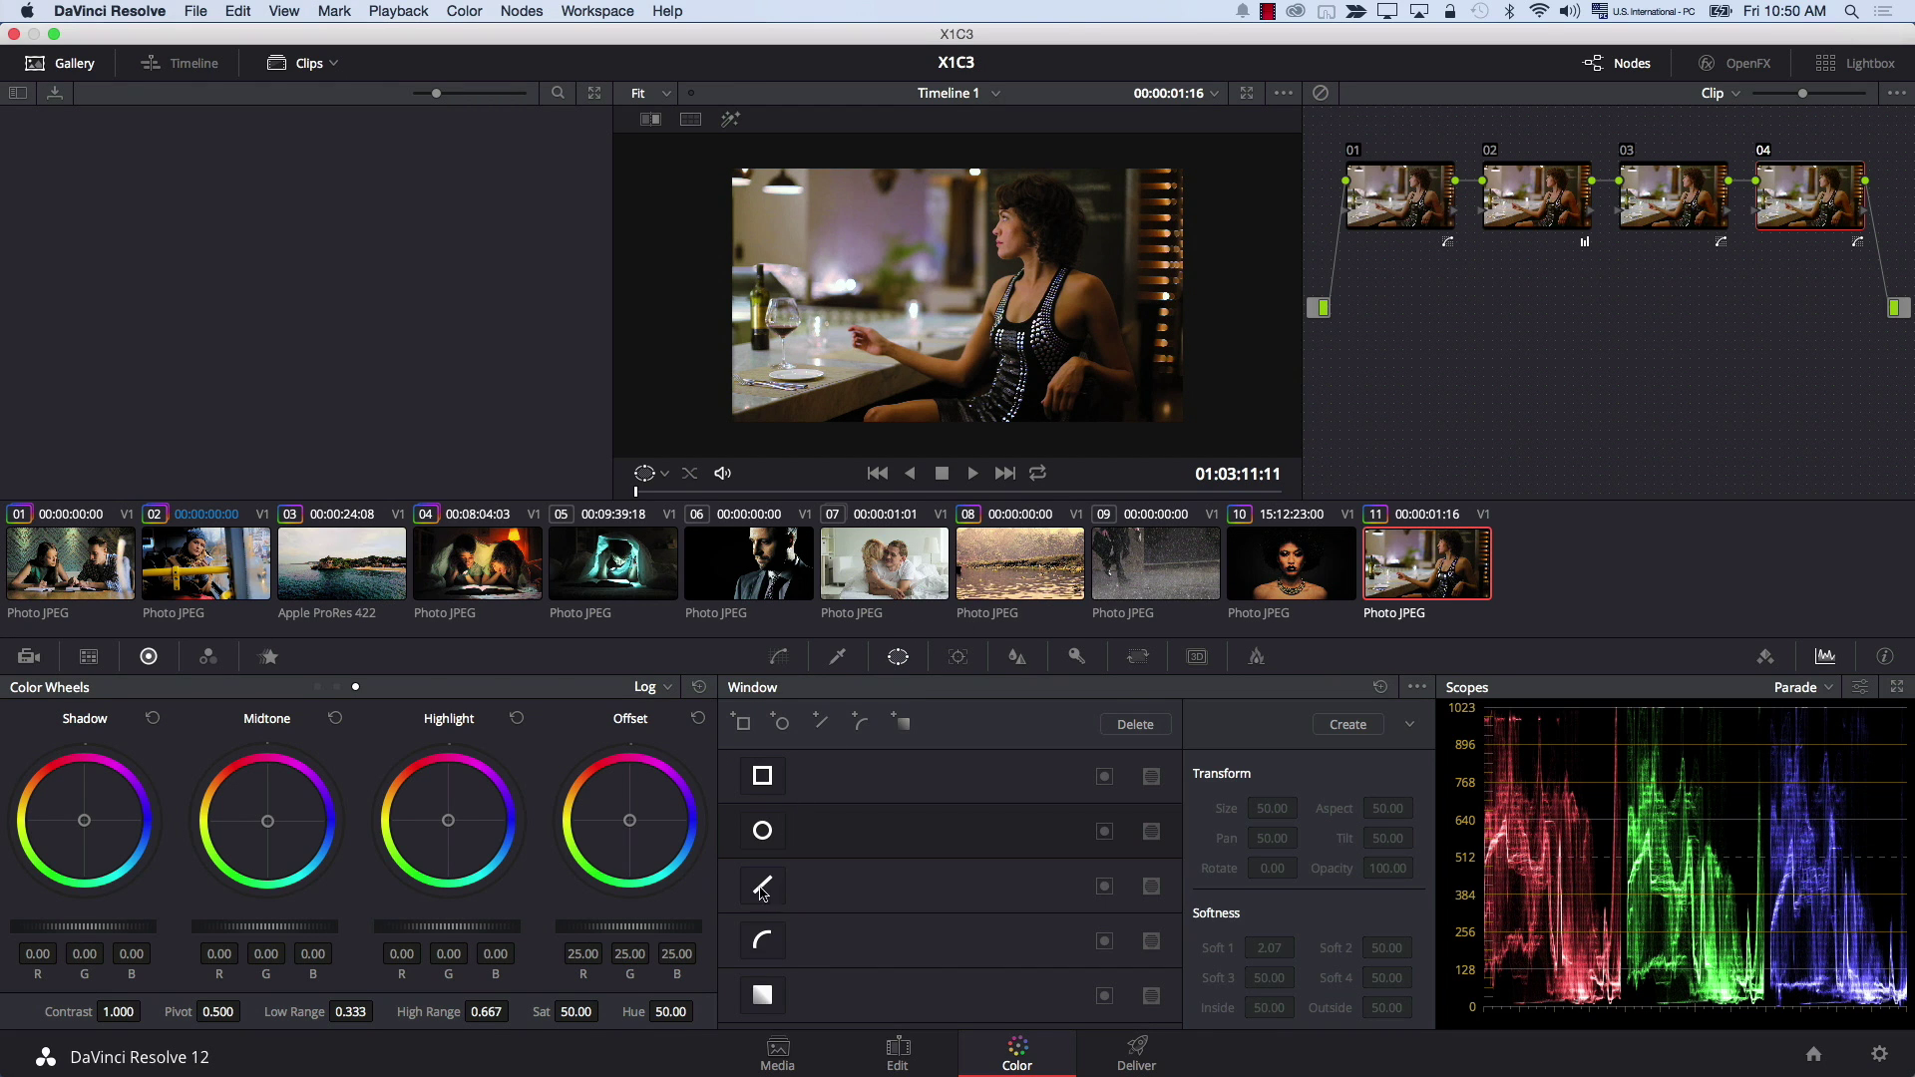
Draw a soft-edged Curve window around the woman and hide its outline in the viewer.
left_click(760, 938)
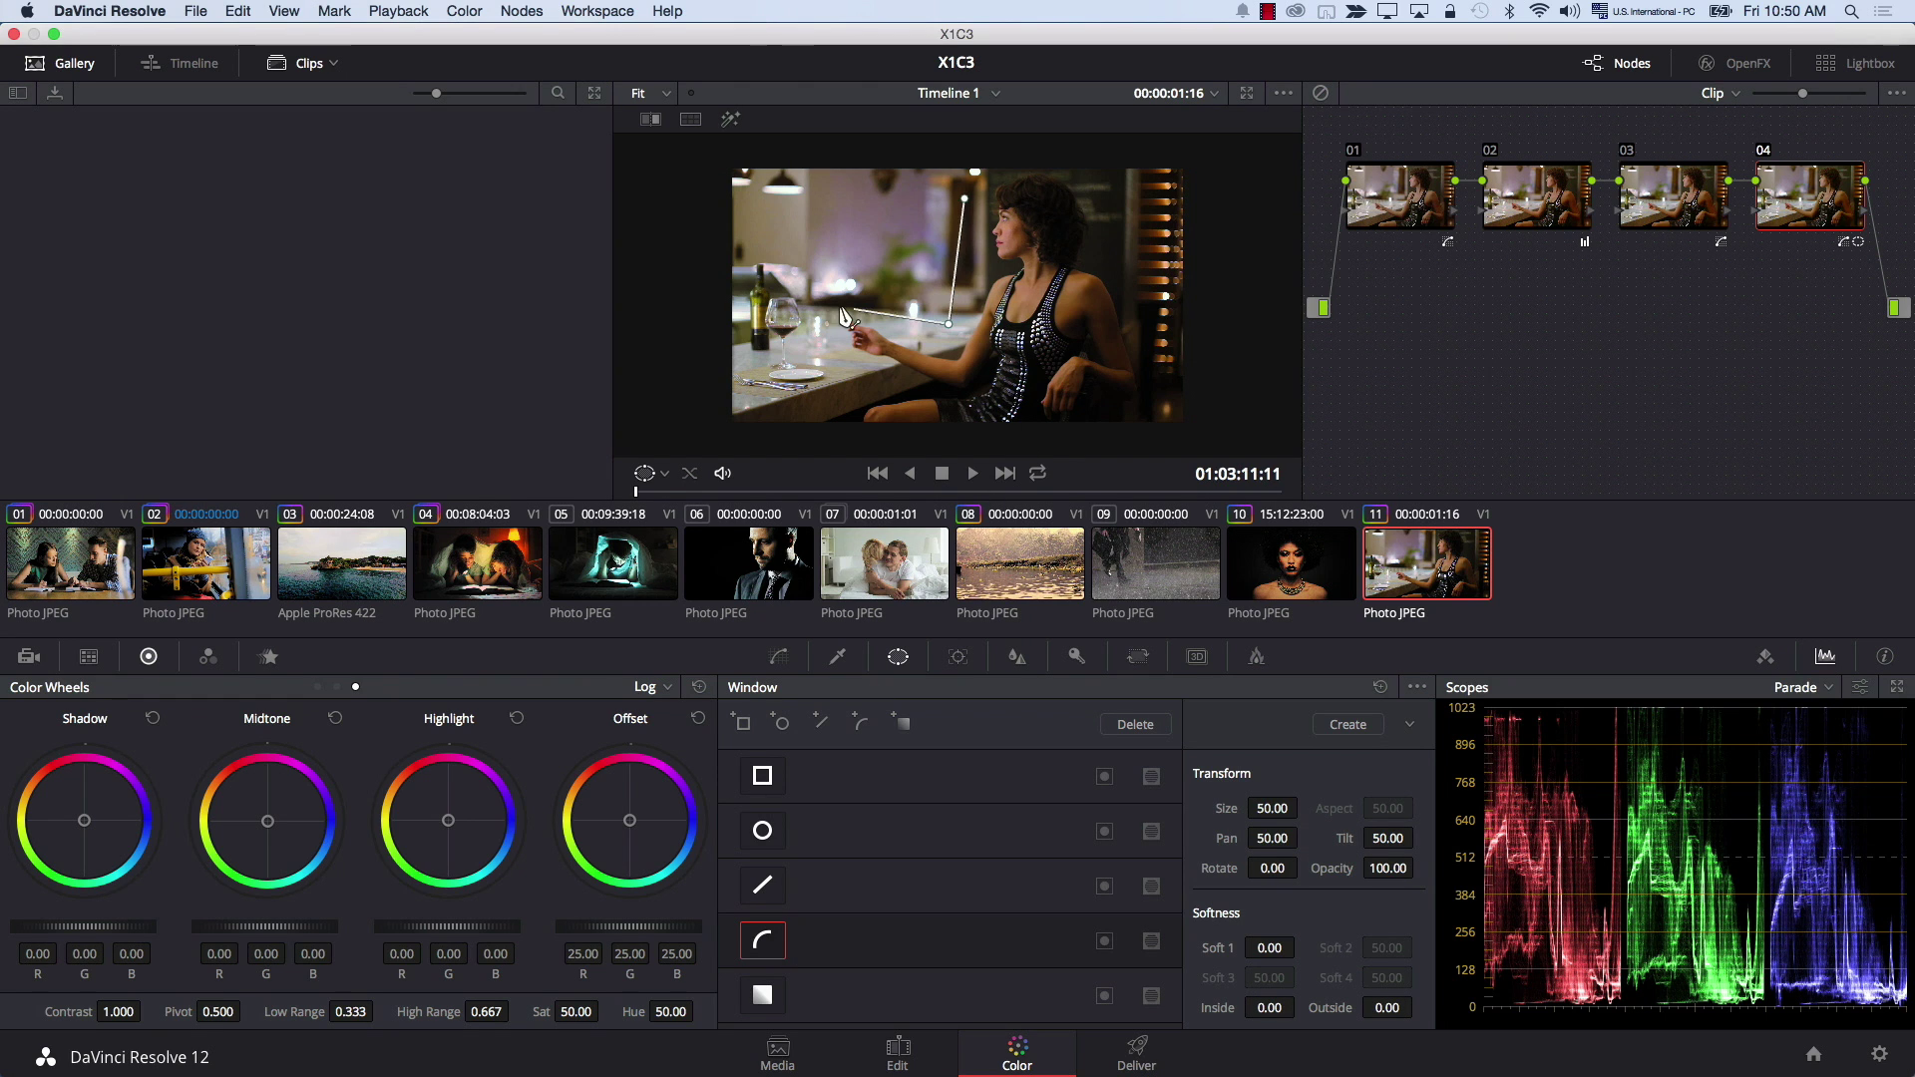
left_click(663, 473)
left_click(663, 473)
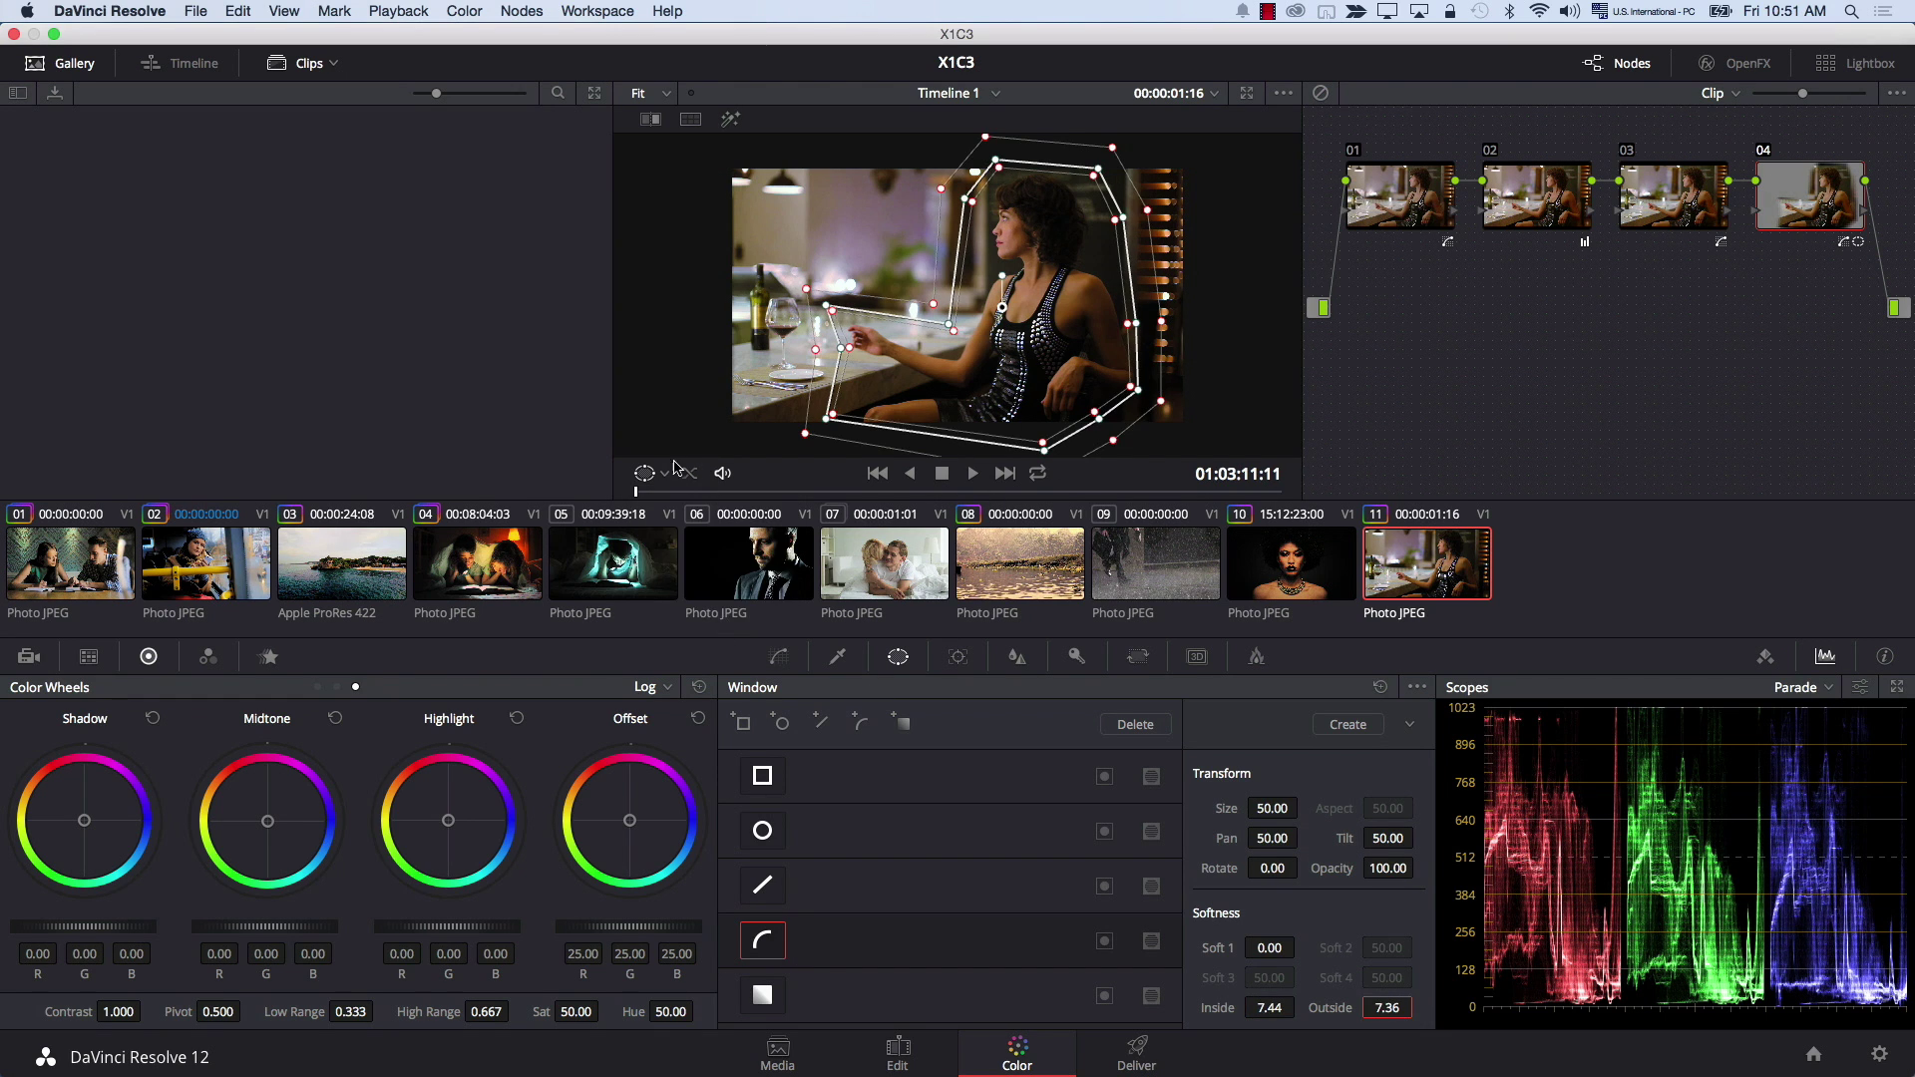
left_click(663, 473)
left_click(660, 505)
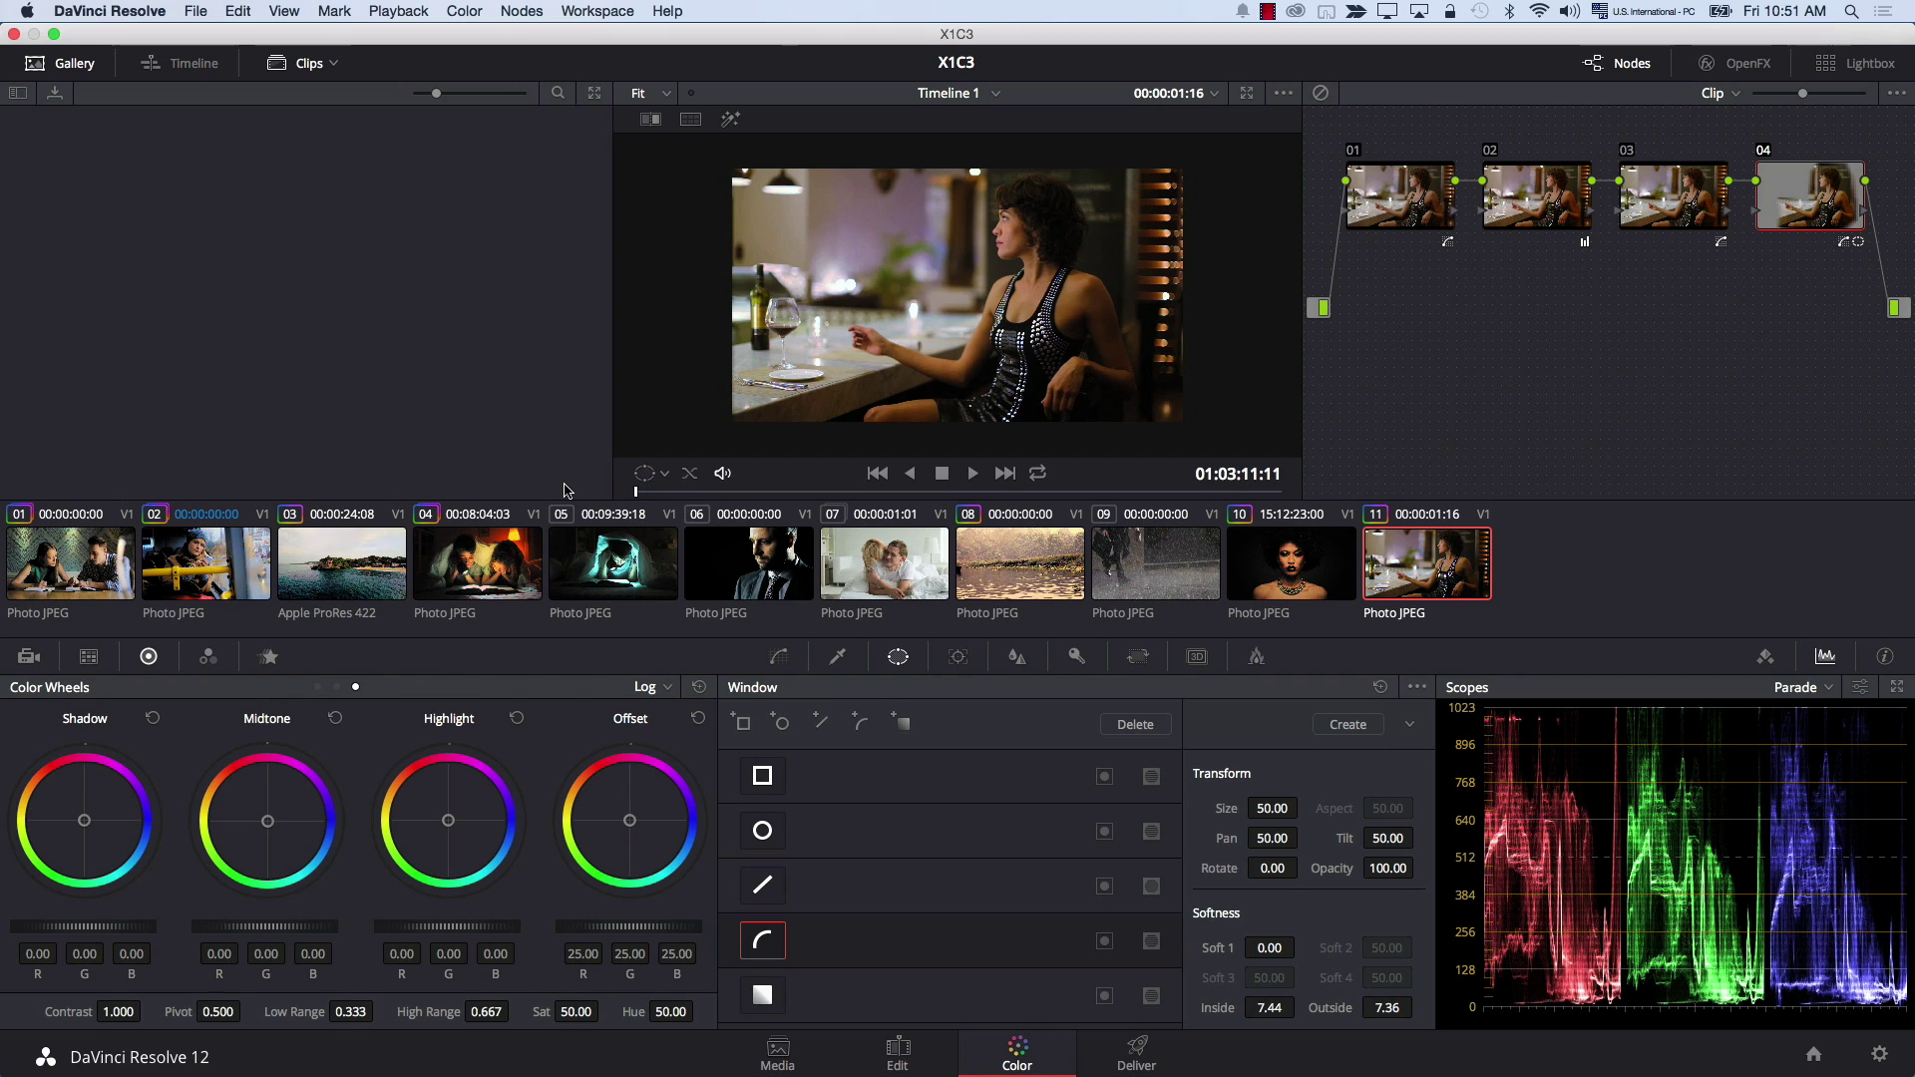
Go back to the Hue vs Hue curve, now flat with hue rotation at 0.00.
left_click(837, 657)
left_click(897, 657)
left_click(779, 656)
Adjust the woman's skin-tone point on the Hue vs Hue curve until Hue Rotate reads -9.20.
mouse_move(738, 885)
left_mouse_down()
mouse_move(738, 728)
mouse_move(733, 847)
left_mouse_up()
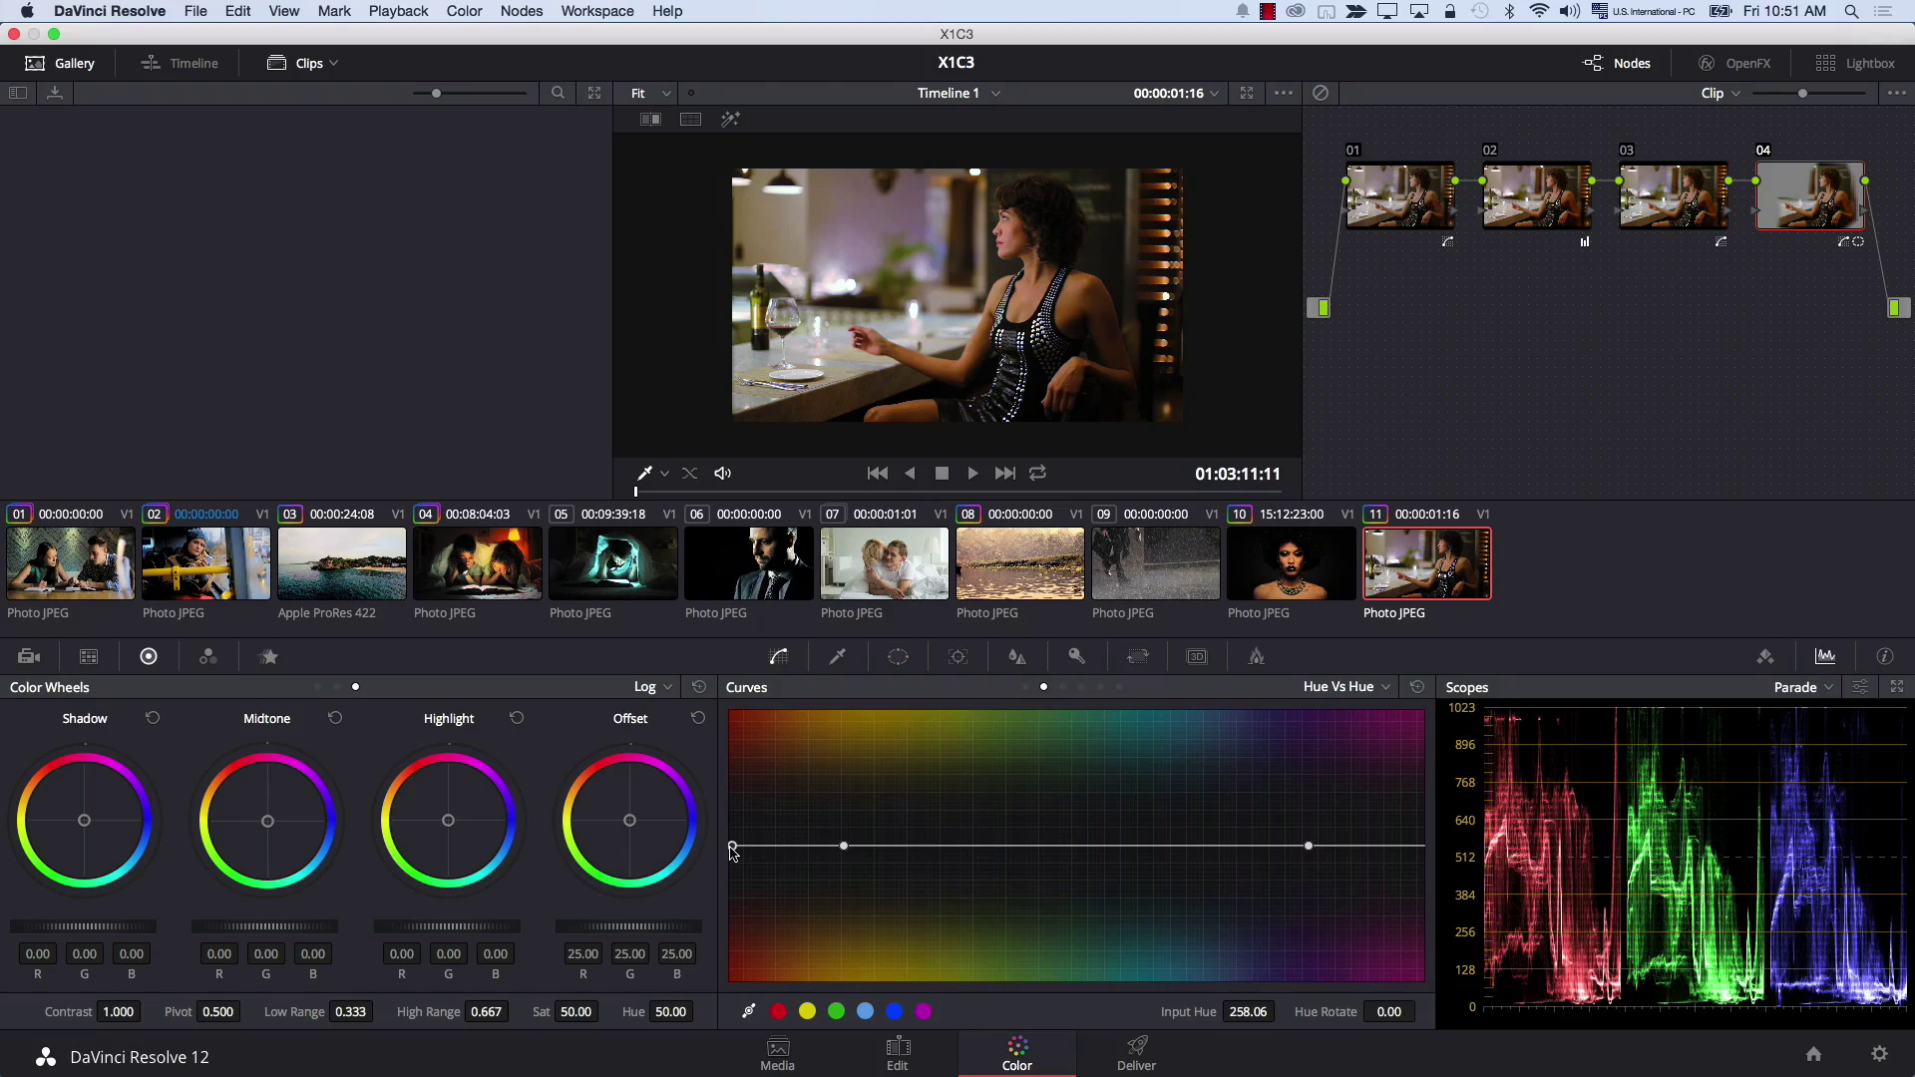
mouse_move(734, 849)
left_mouse_down()
mouse_move(727, 903)
mouse_move(735, 780)
mouse_move(734, 864)
left_mouse_up()
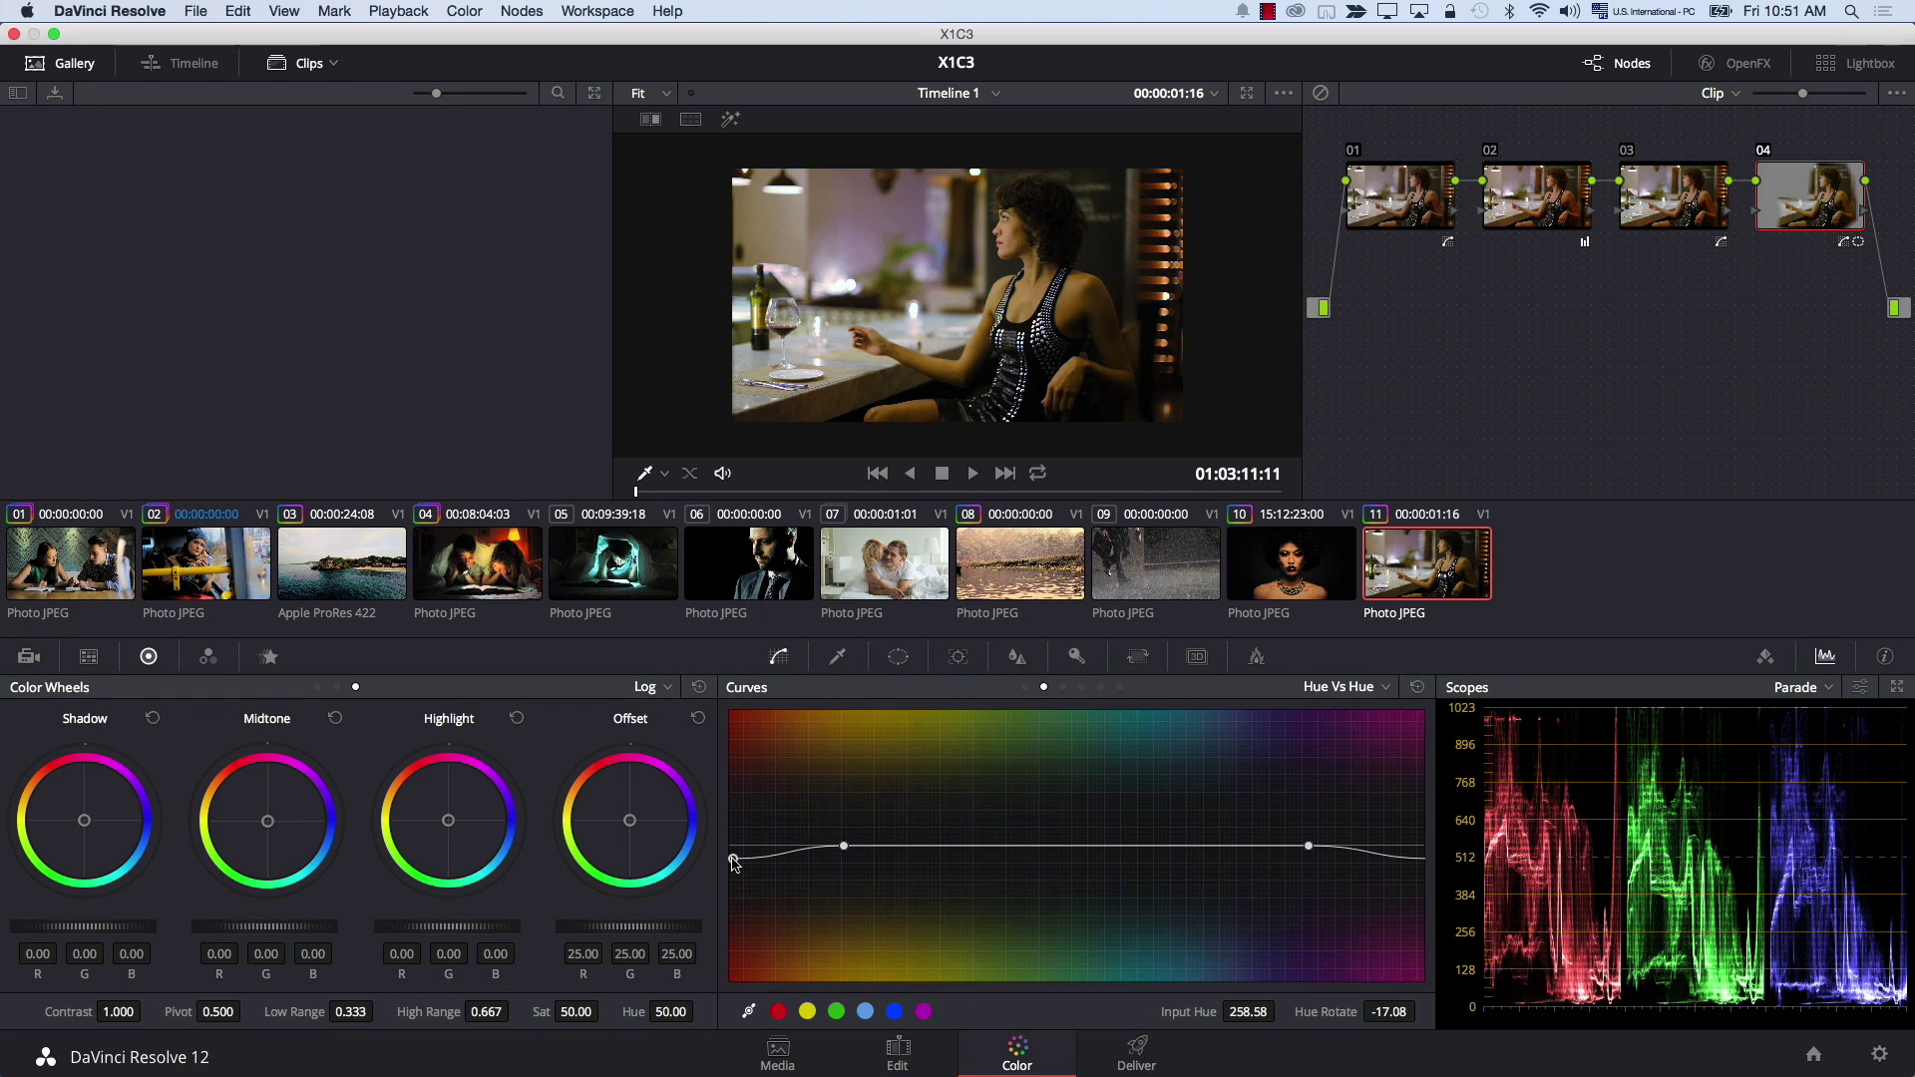
left_click_drag(734, 864, 736, 837)
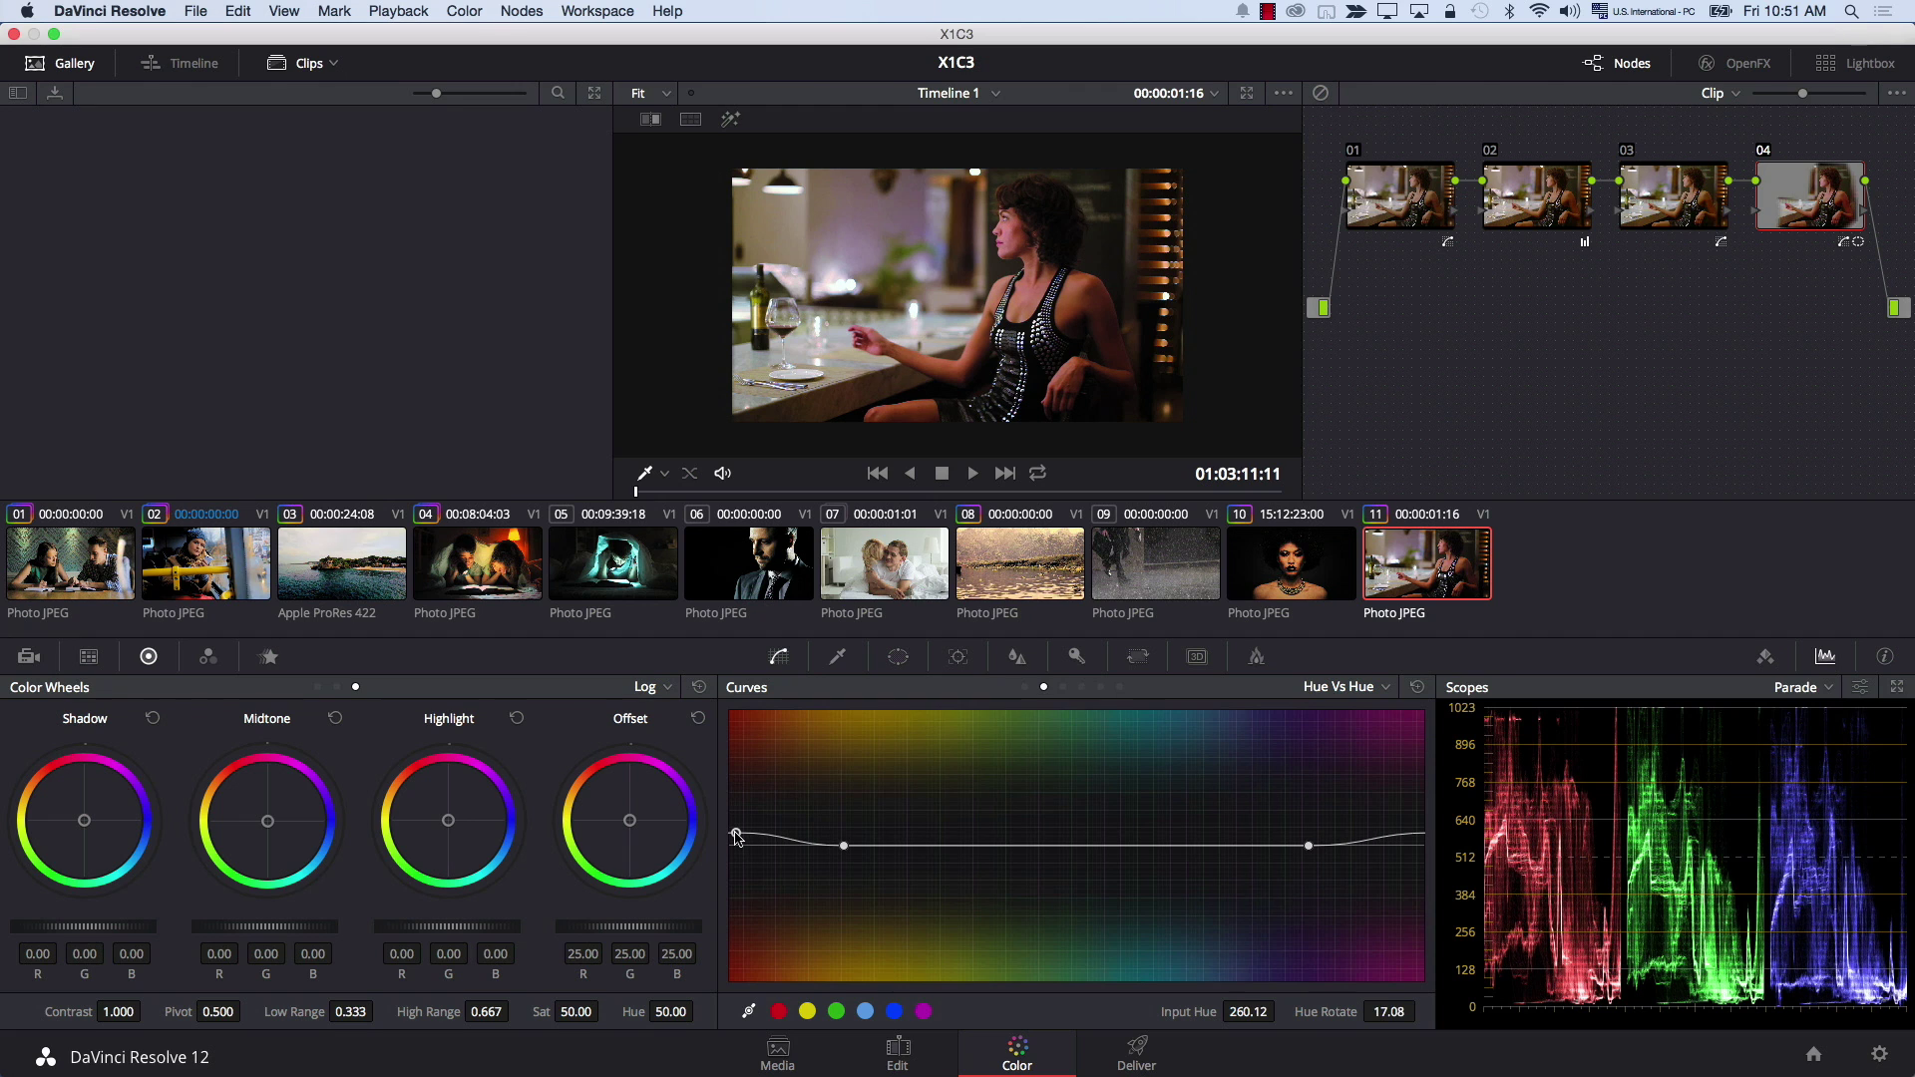
left_click(891, 570)
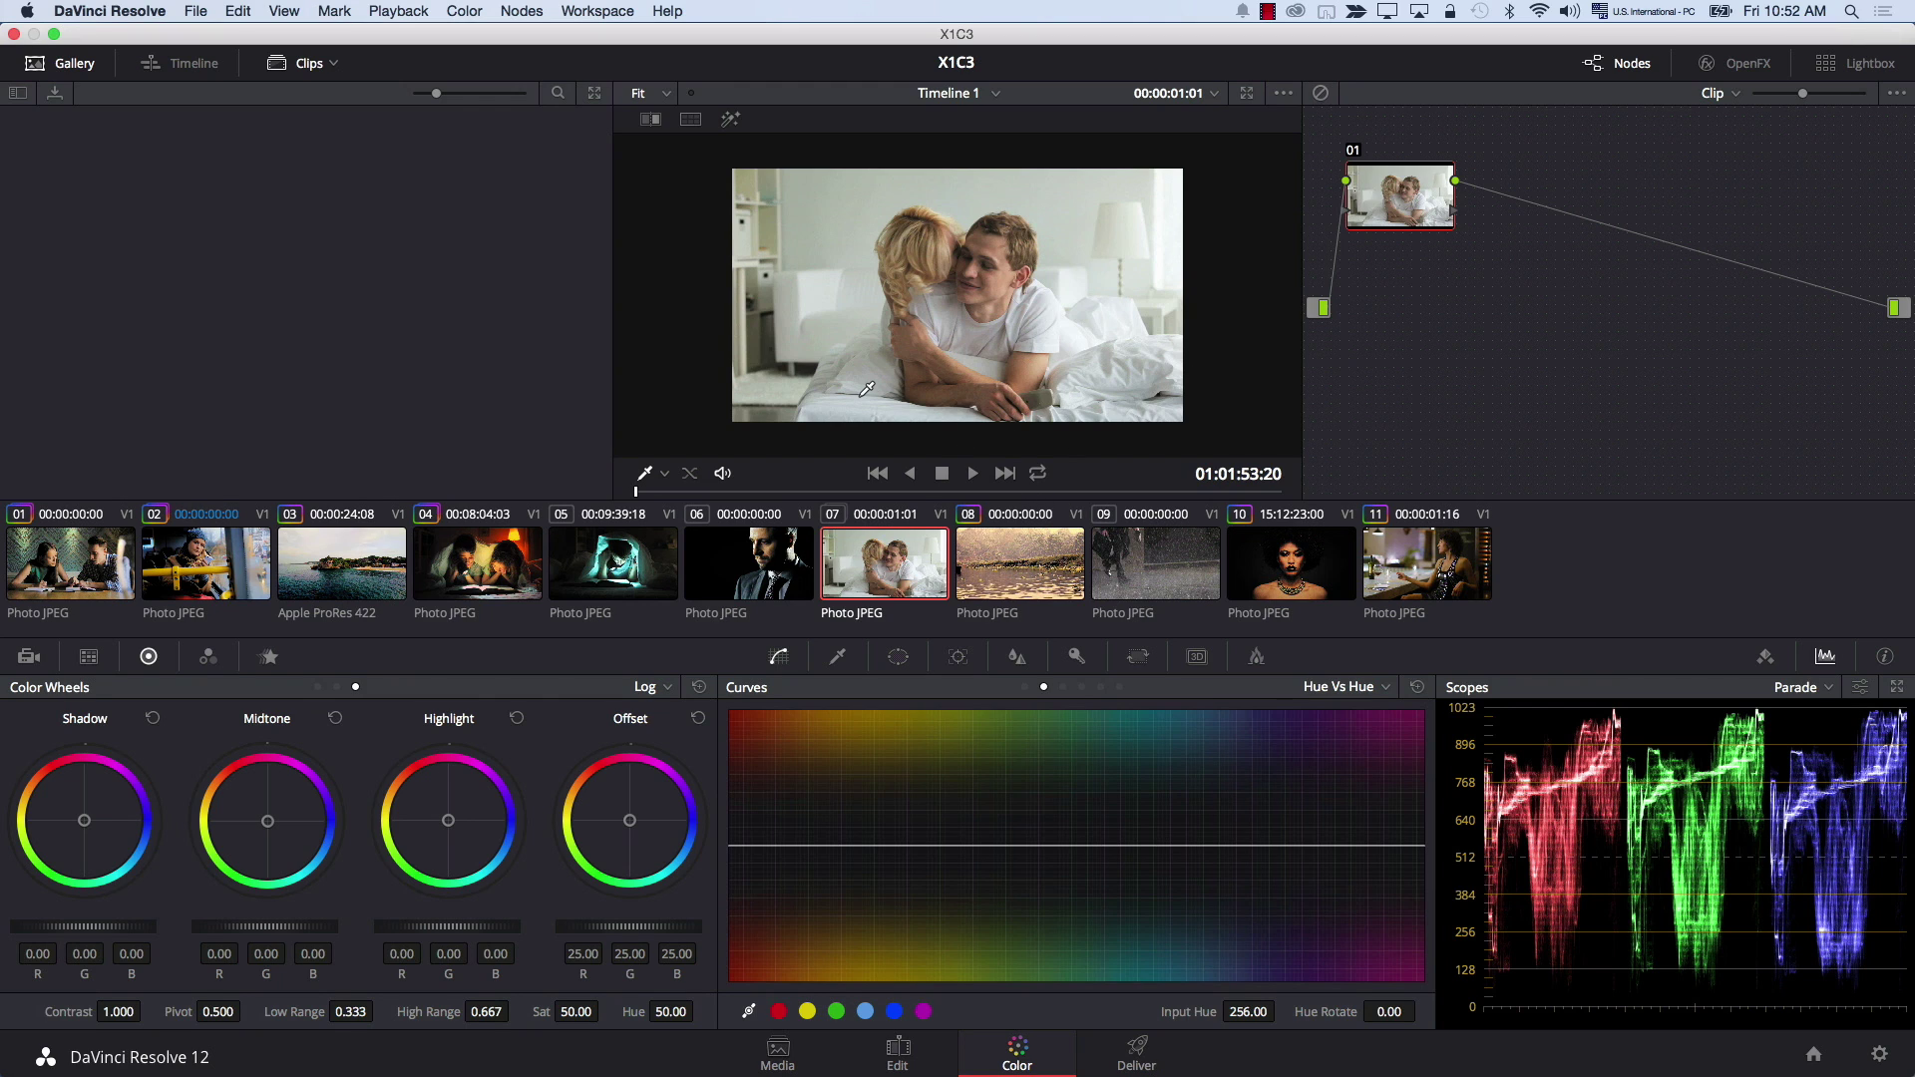
In Custom curves for clip 07, slightly lower blue and raise red, then add serial node 02.
left_click(1024, 686)
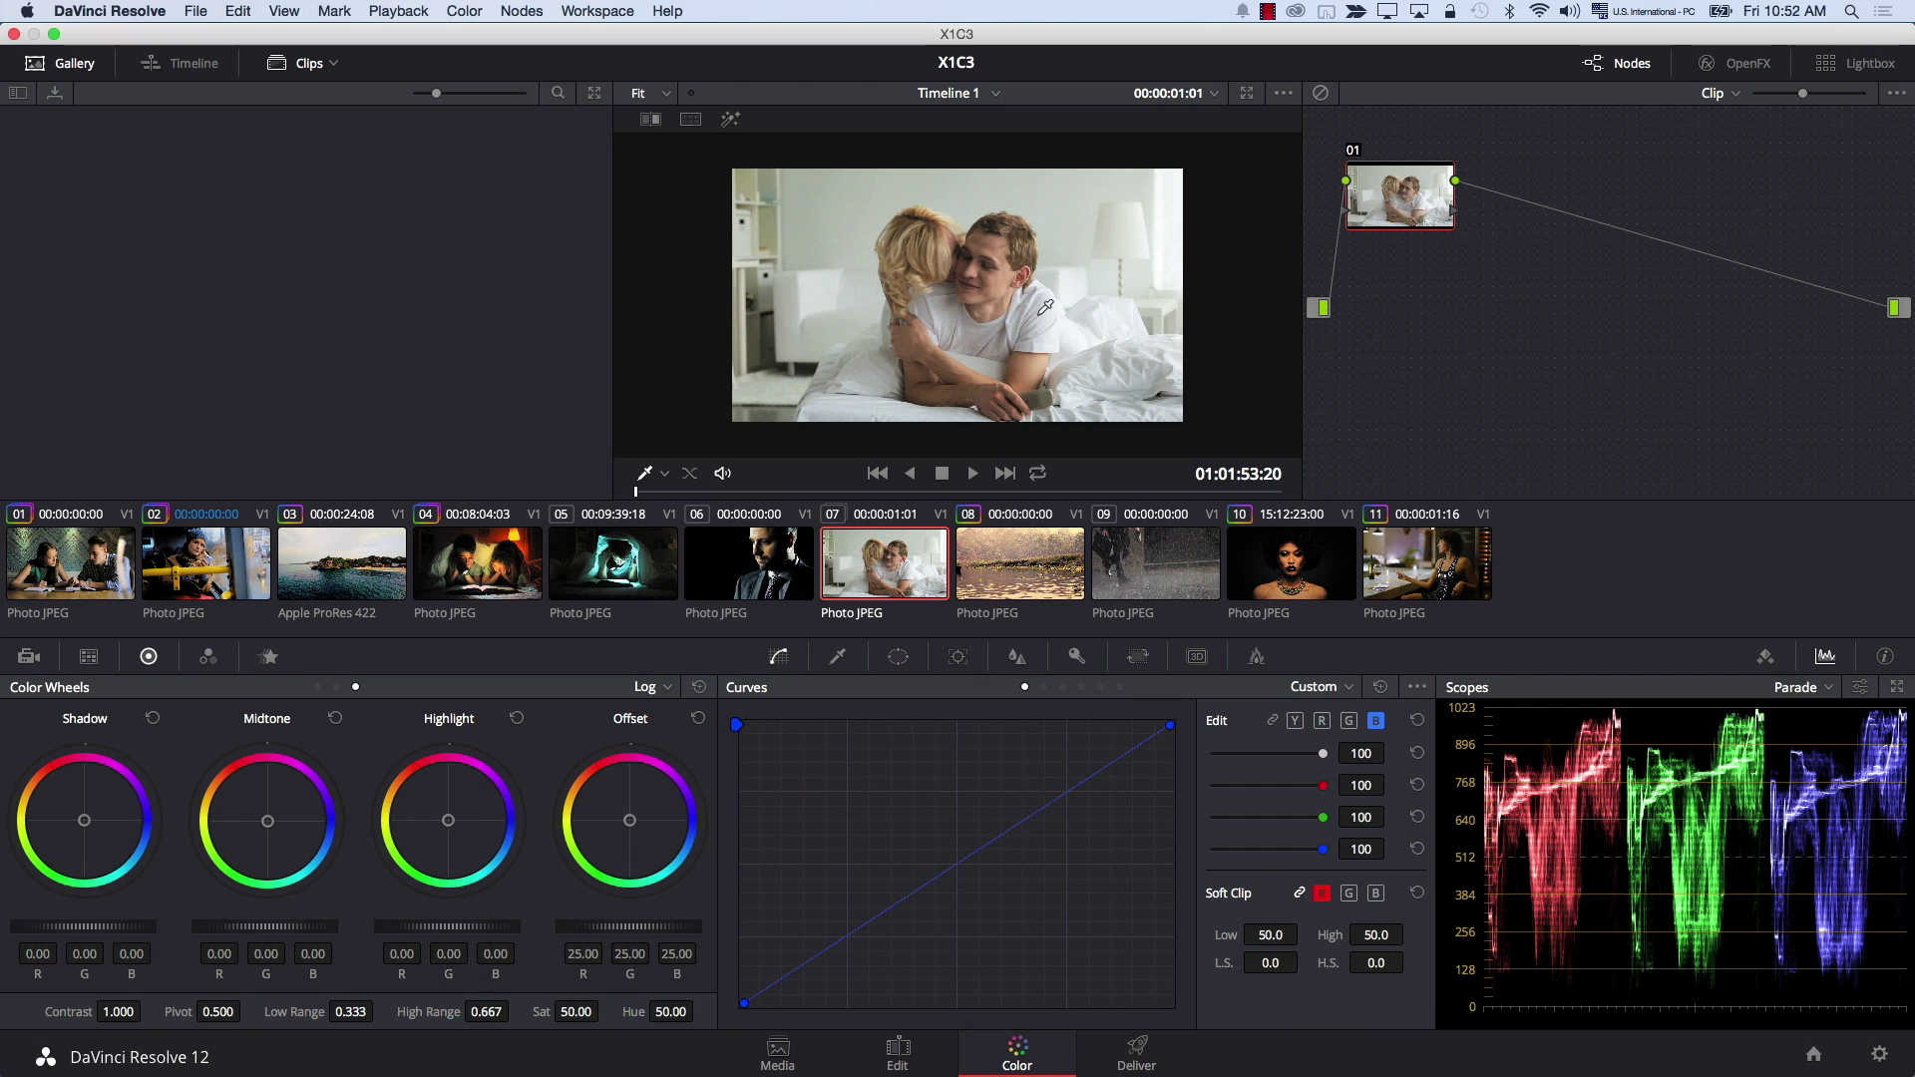
left_click(1295, 720)
left_click(1348, 722)
left_click(1376, 720)
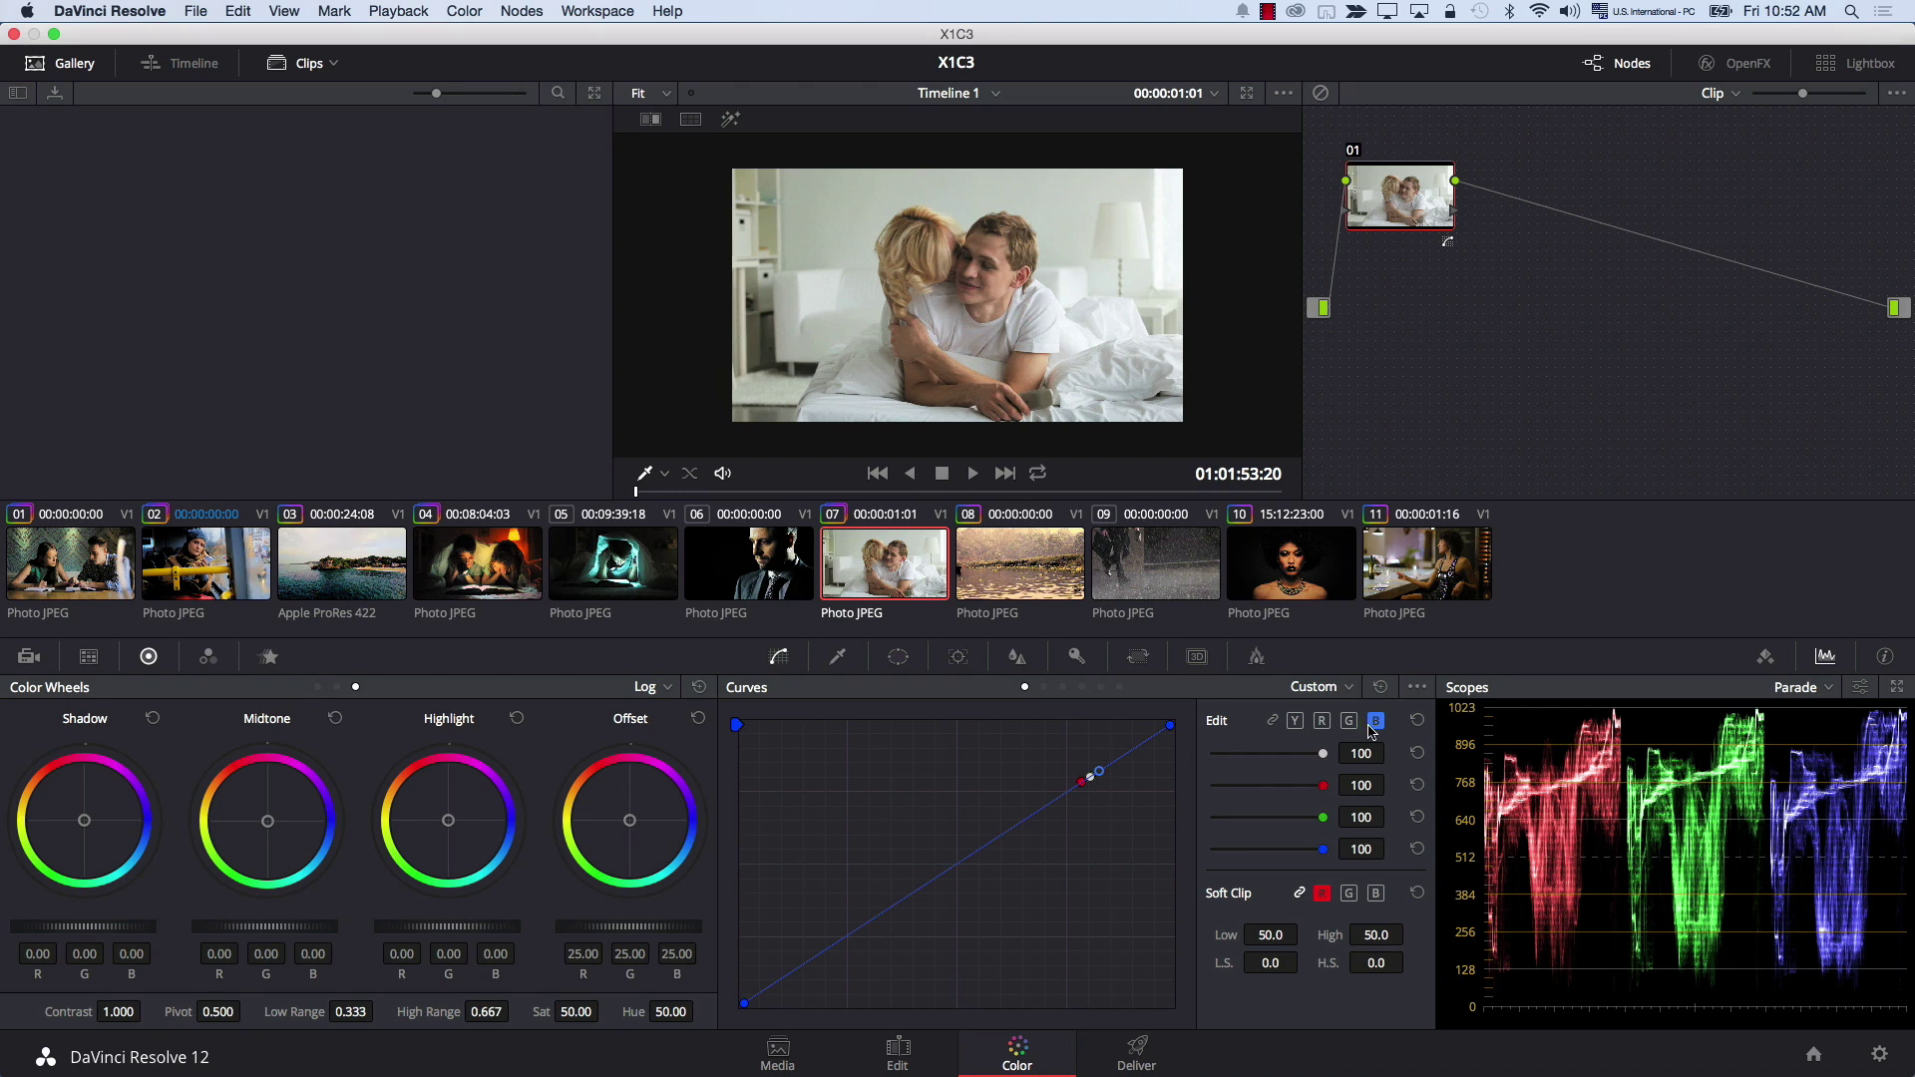
left_click_drag(1103, 777, 1103, 780)
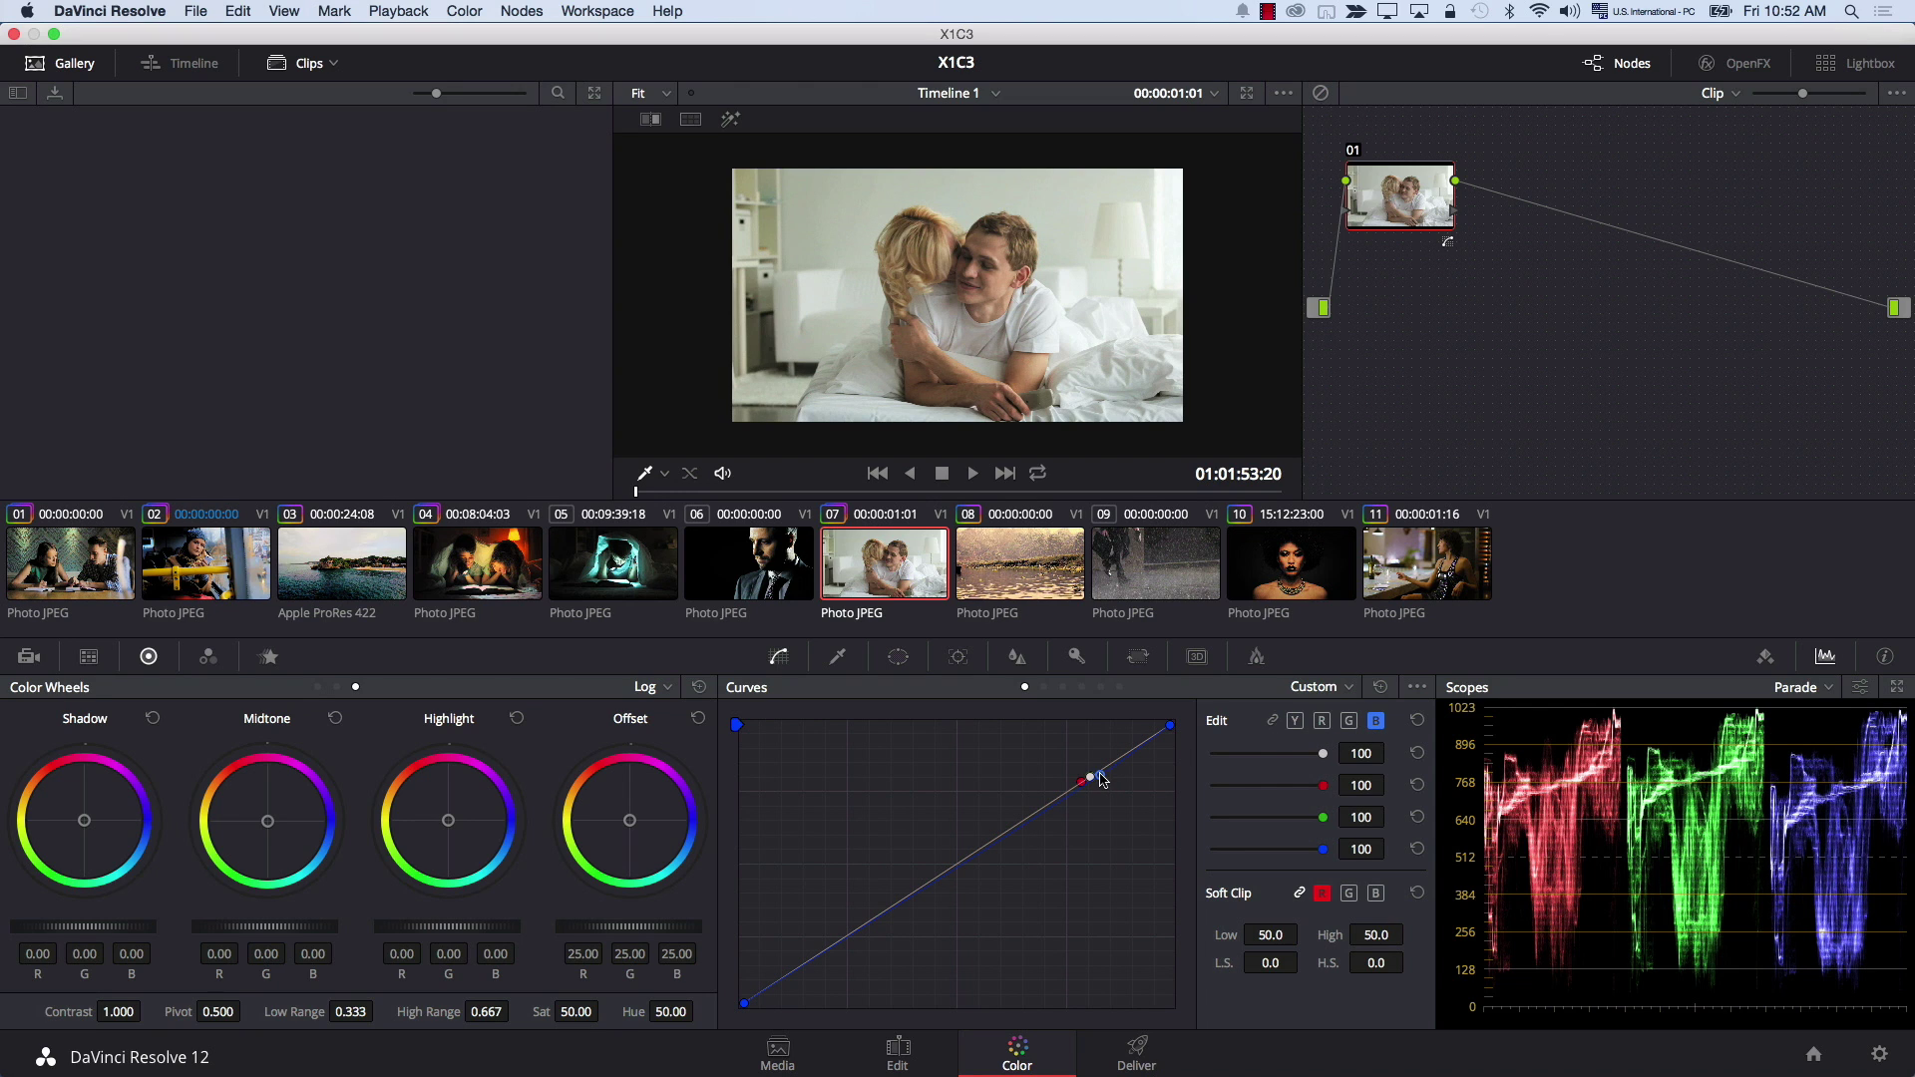
left_click(1321, 721)
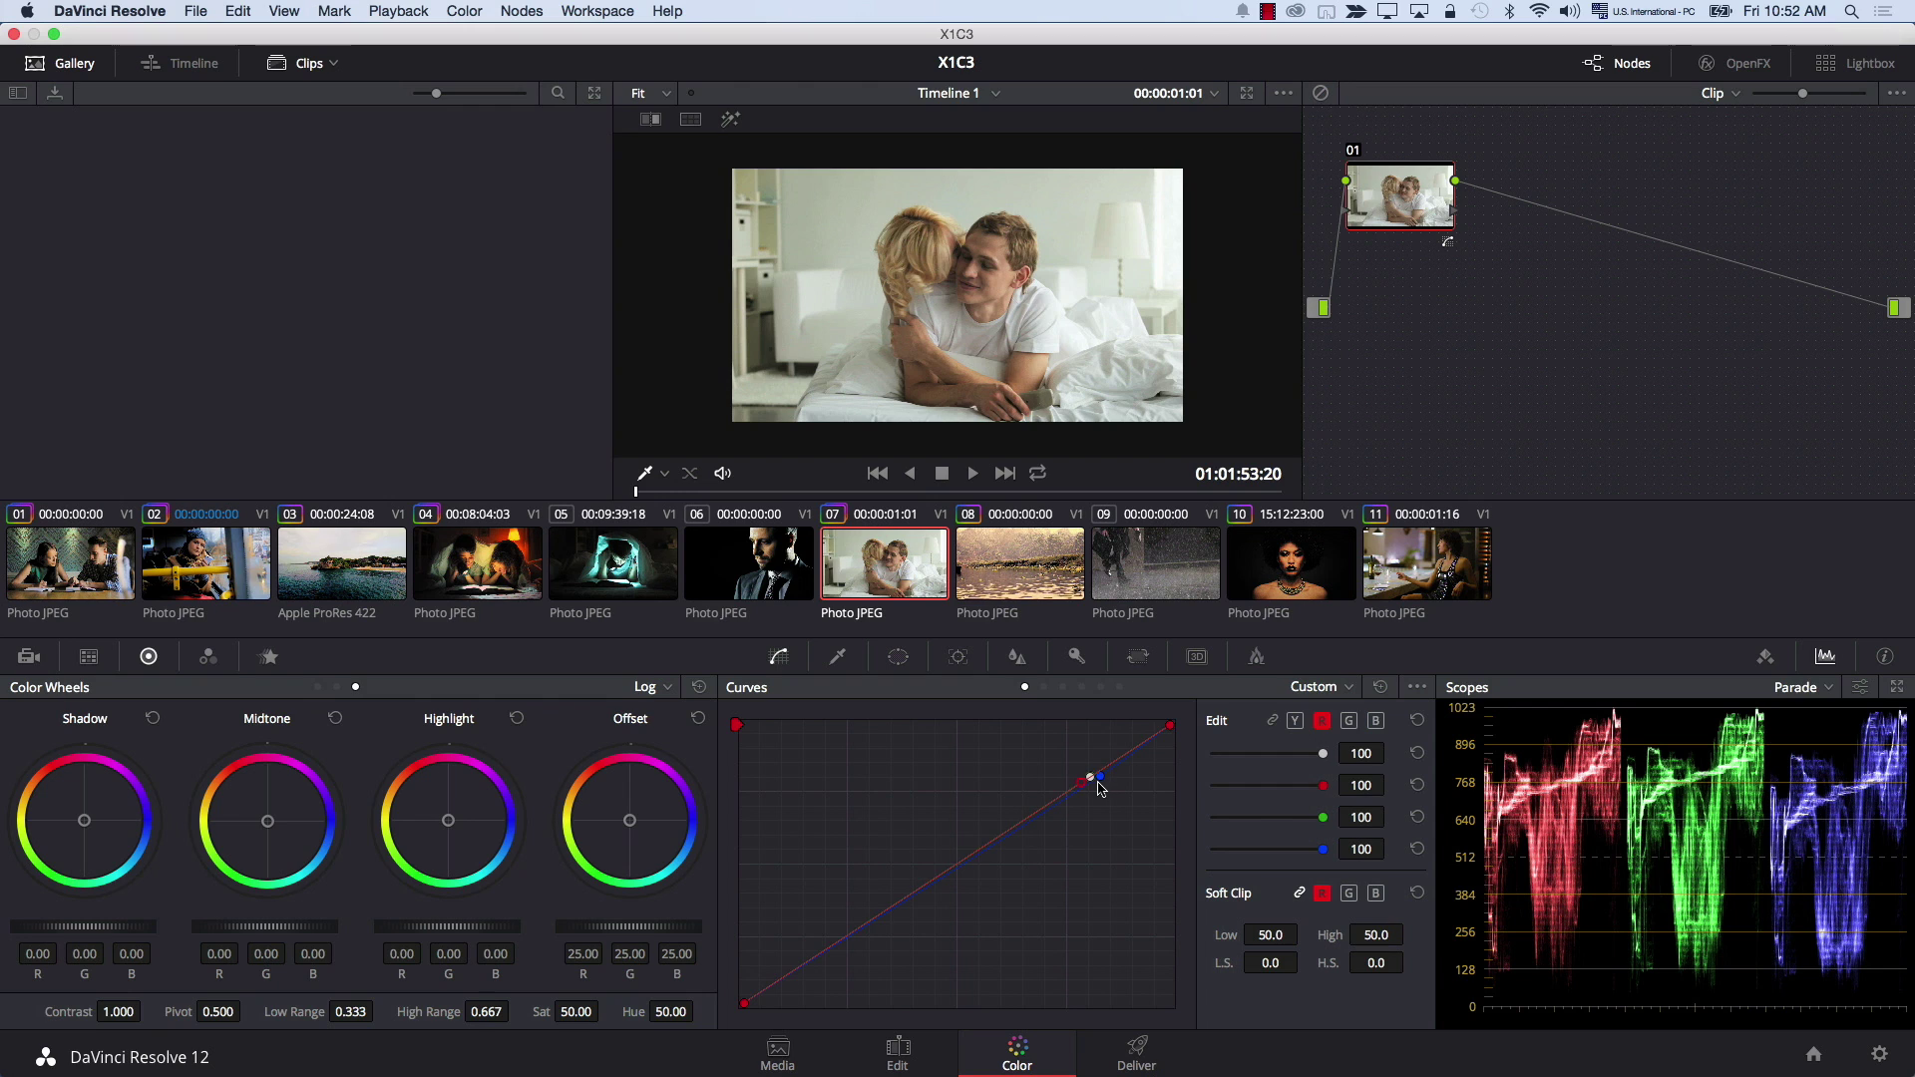
left_click_drag(1084, 784, 1087, 781)
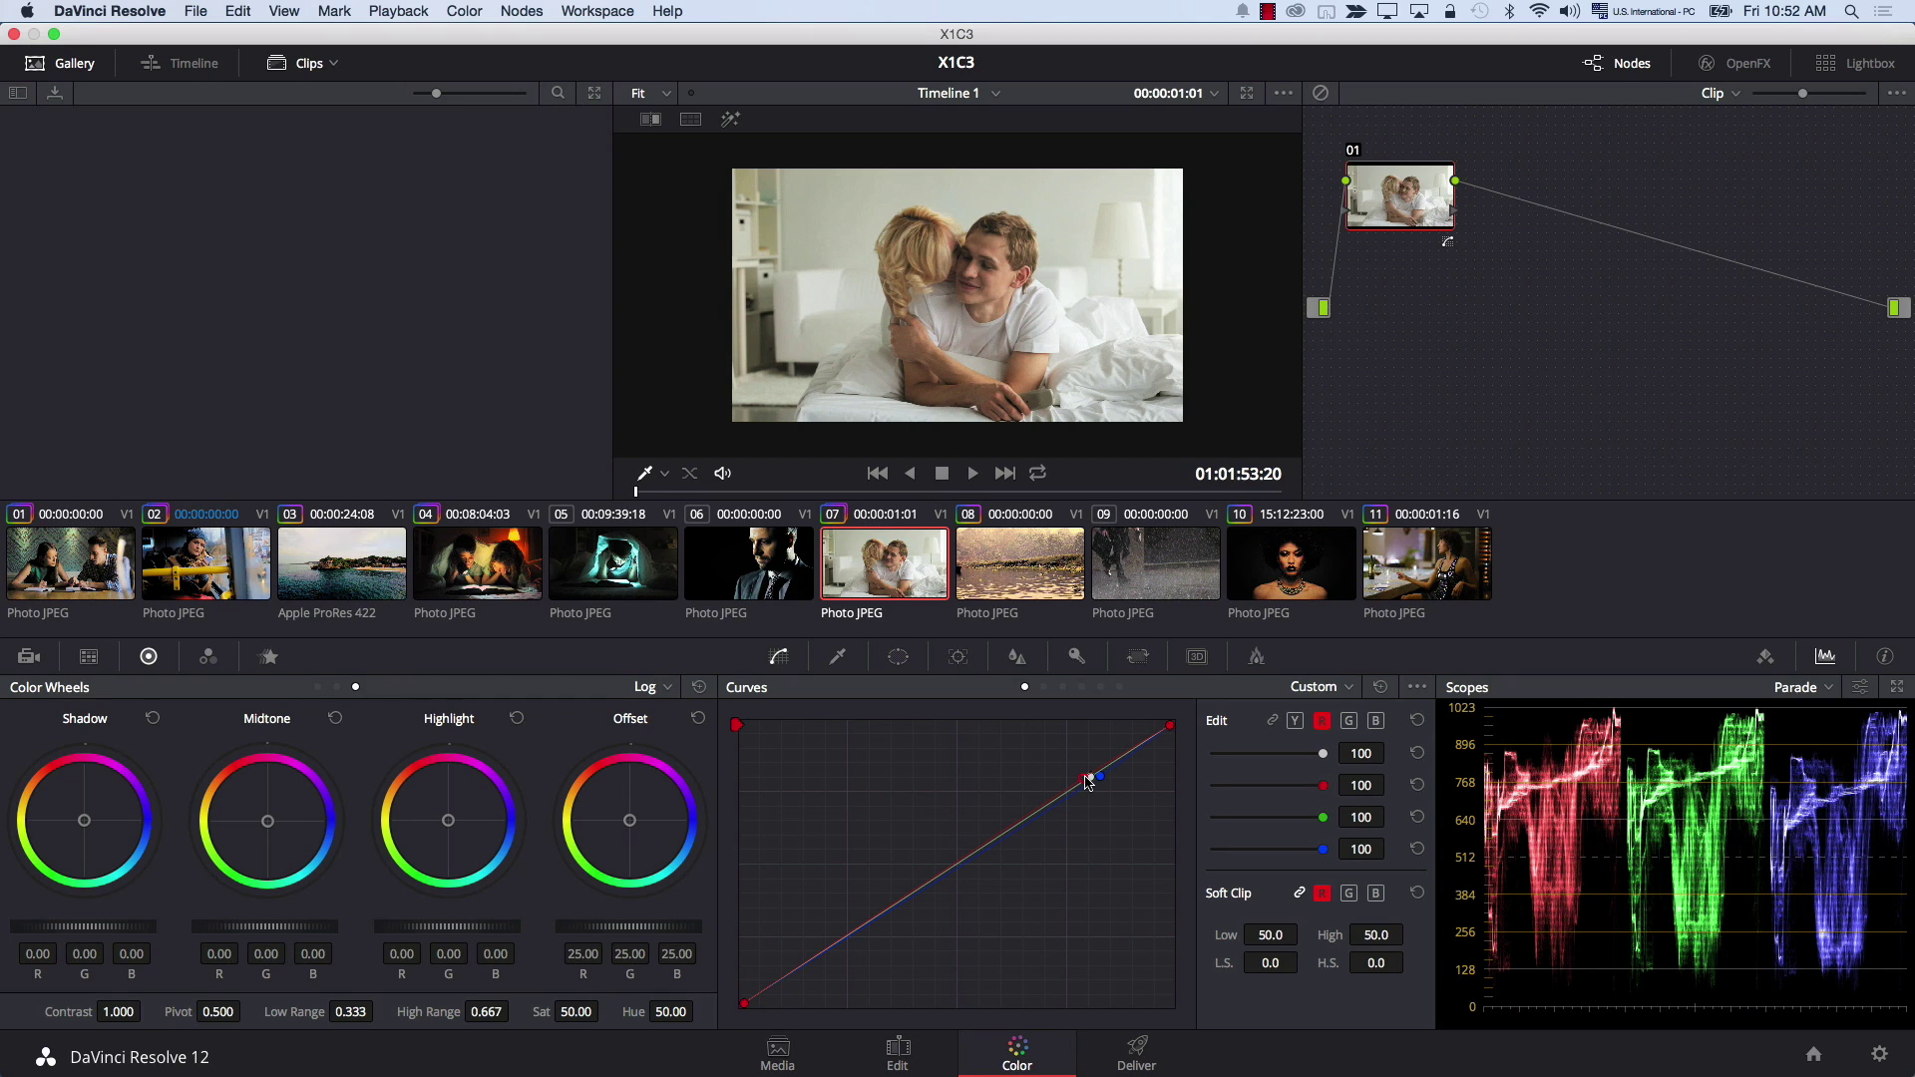
key("alt+s")
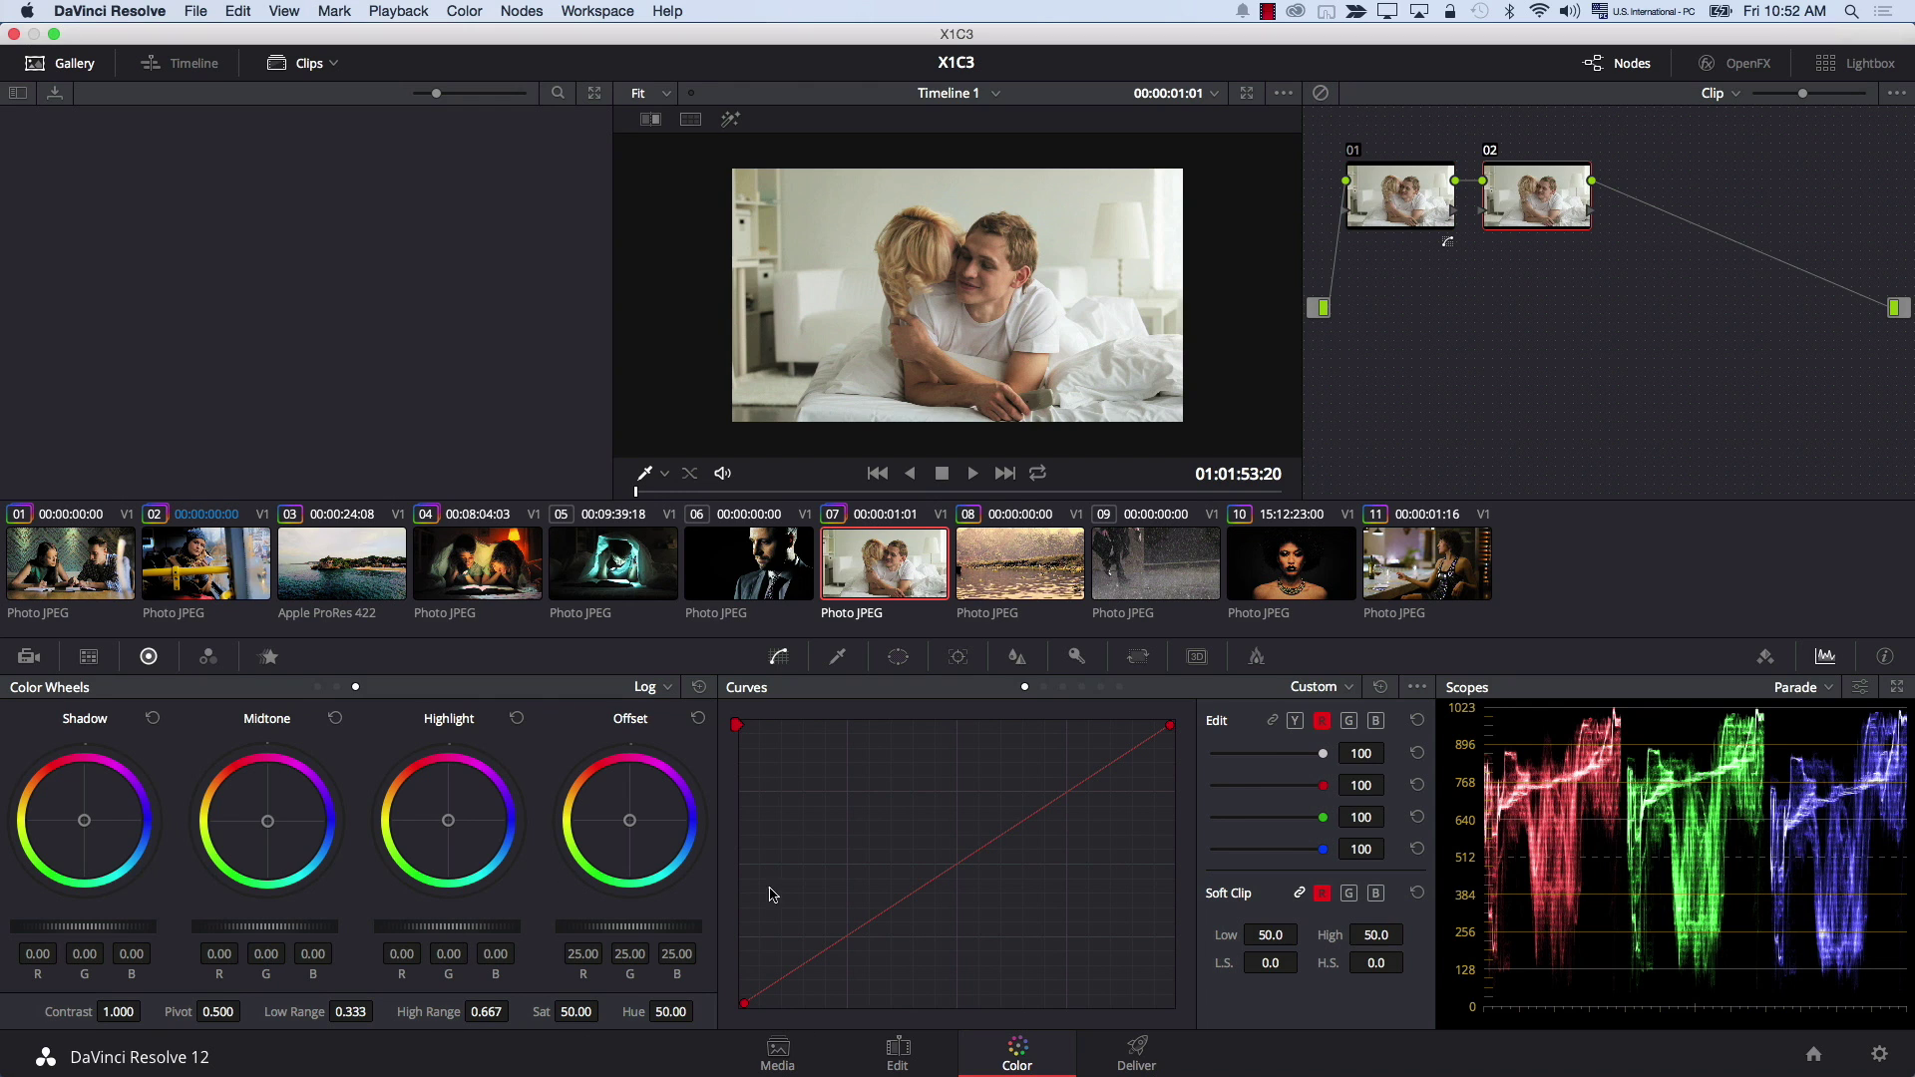
On node 02, add red-hue points to the Hue vs Hue curve and set Hue Rotate to 9.20.
left_click(1045, 688)
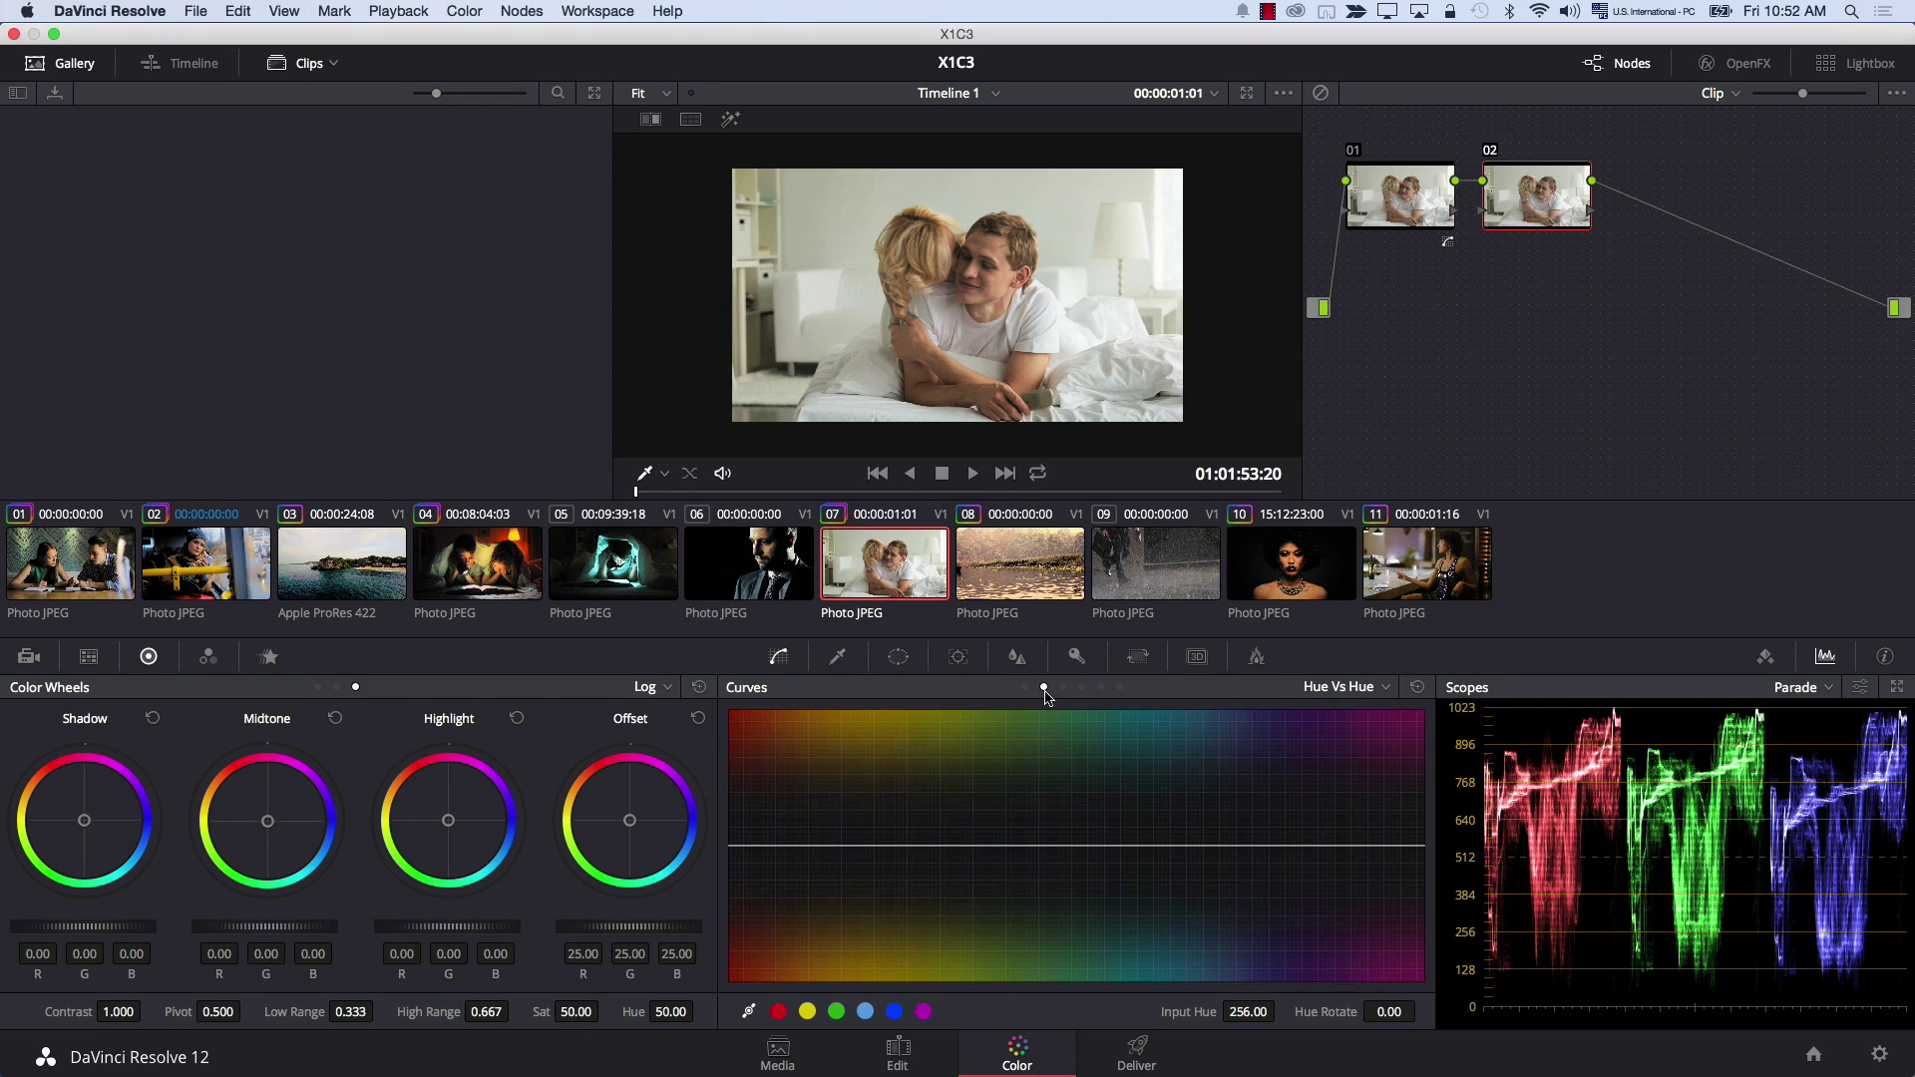
left_click(779, 1012)
mouse_move(731, 845)
left_mouse_down()
mouse_move(734, 876)
mouse_move(735, 804)
mouse_move(729, 945)
mouse_move(733, 710)
mouse_move(735, 844)
left_mouse_up()
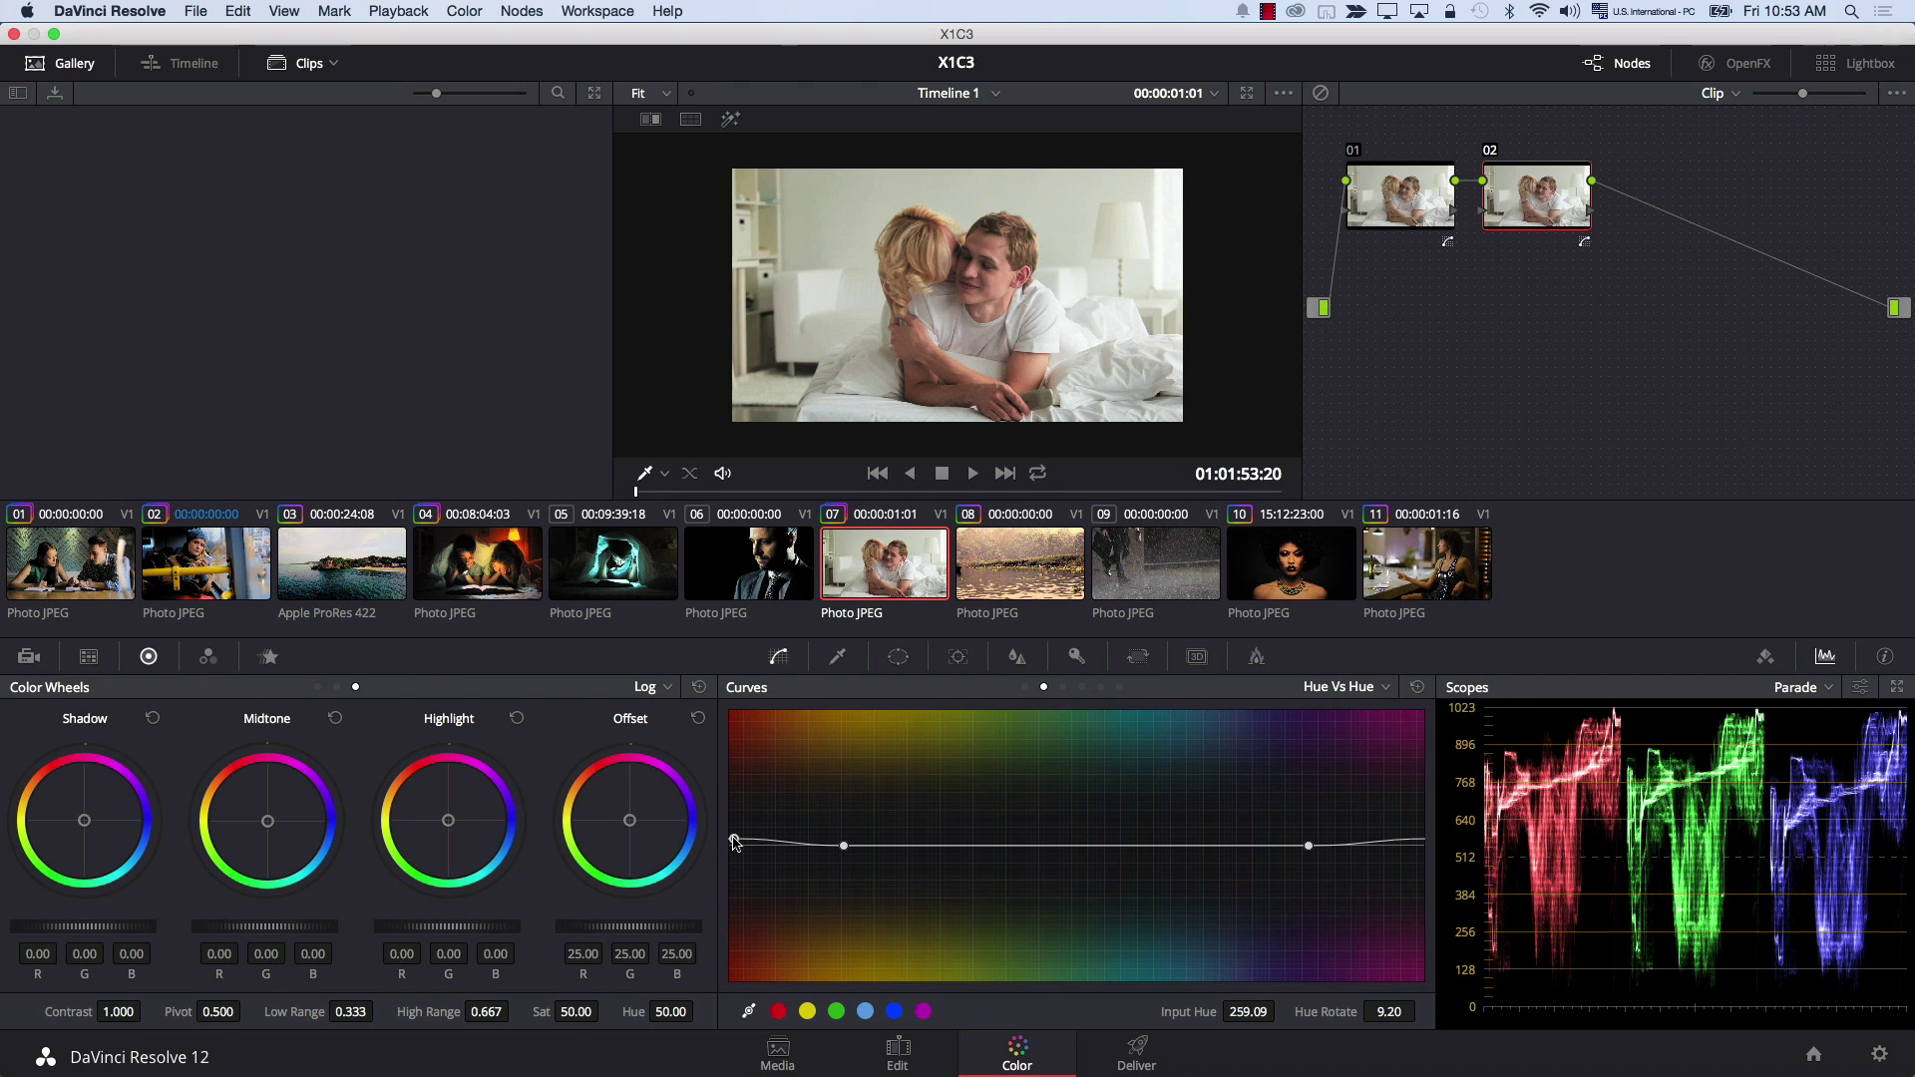